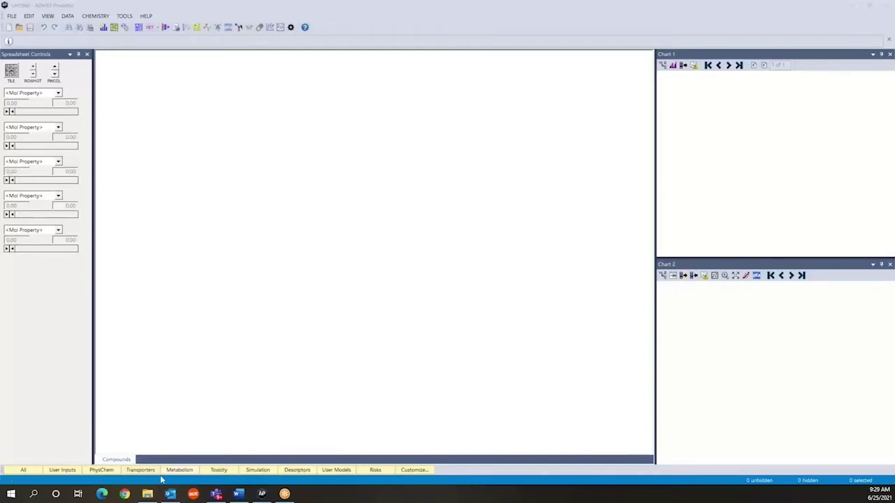
Step: Load Edelris_POxazepinone500.sdf into ADMET Predictor with EDX as the compound identifier
left_click(147, 493)
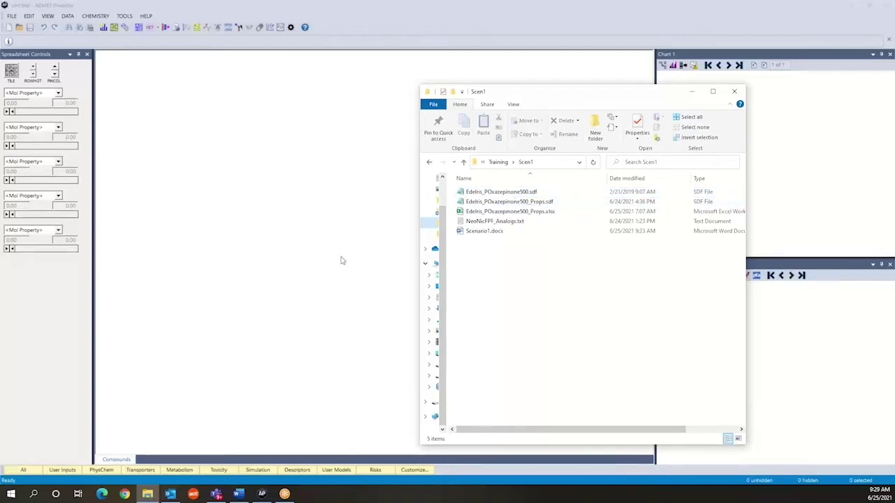
left_click(363, 254)
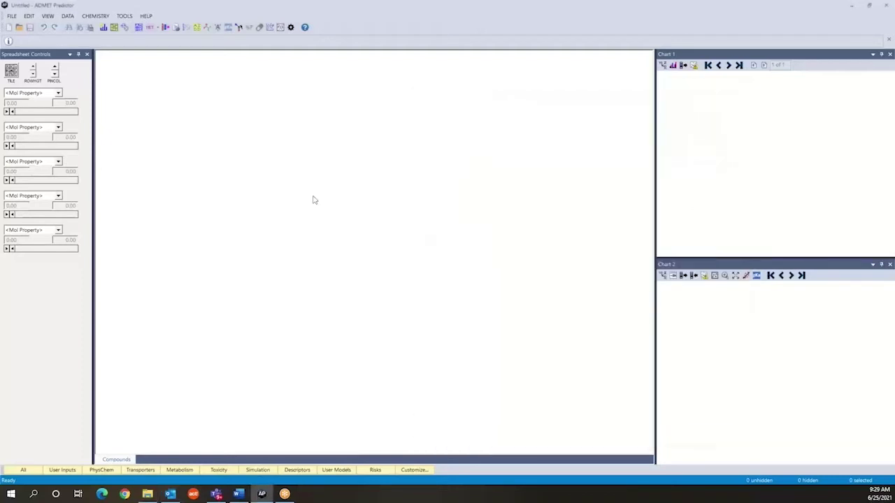
left_click(11, 15)
left_click(23, 35)
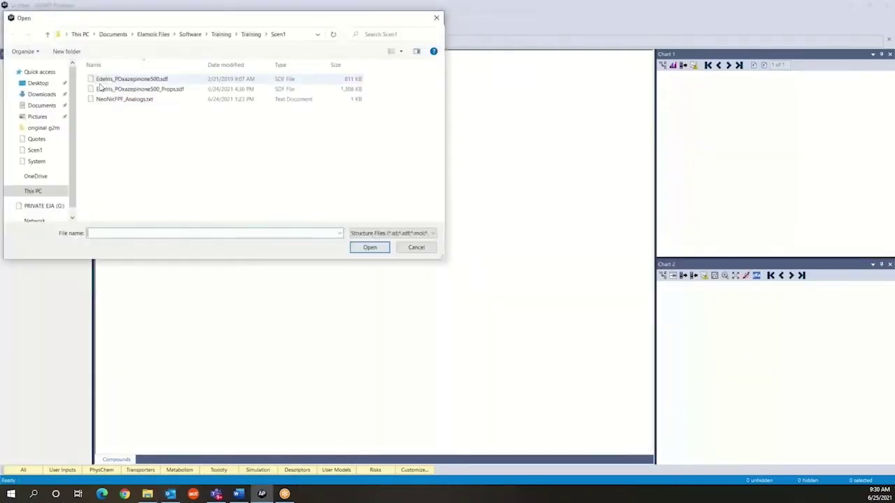
left_click(119, 80)
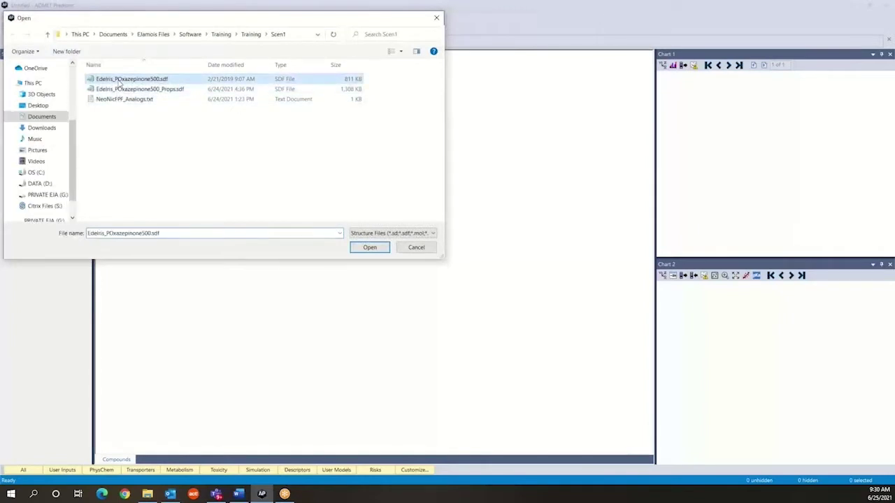
left_click(370, 249)
left_click(408, 245)
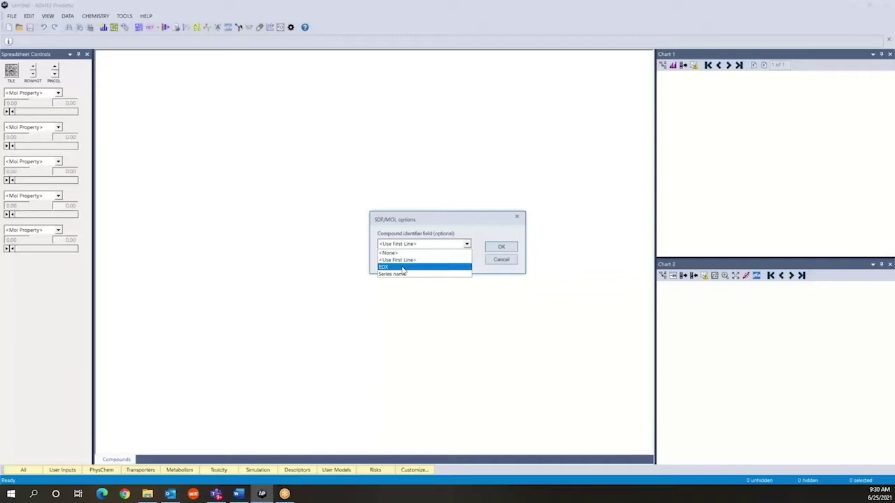
left_click(403, 270)
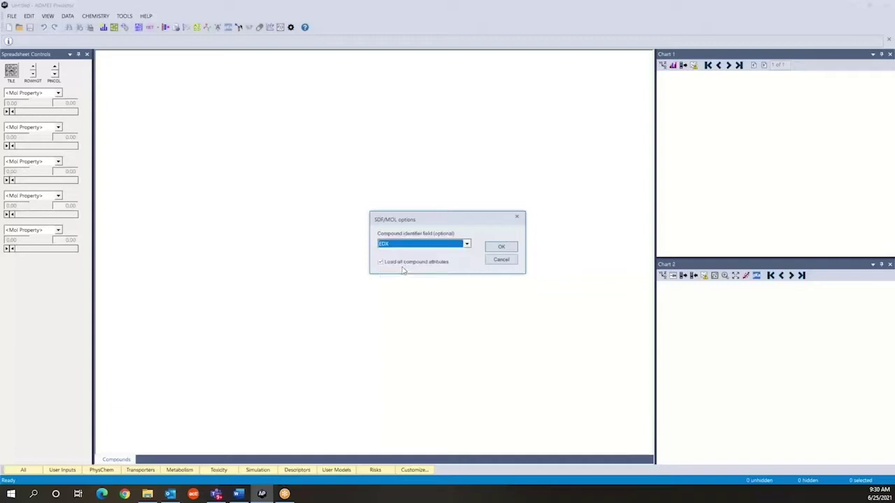
left_click(501, 249)
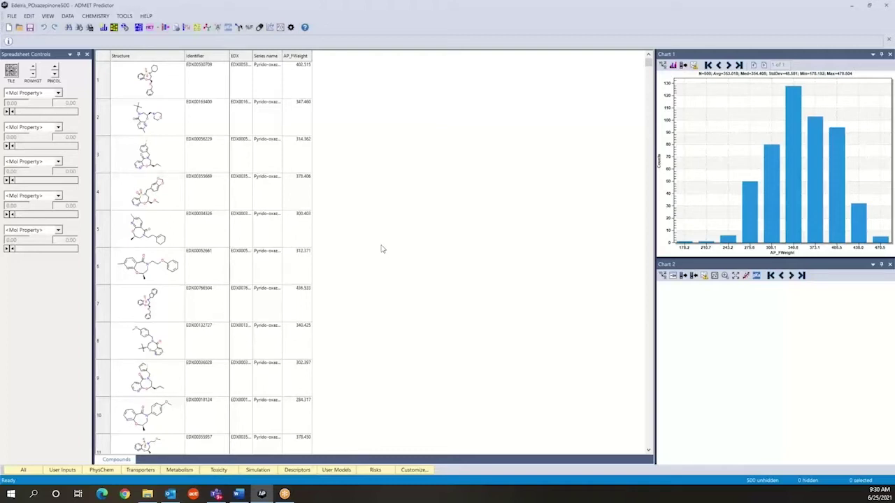
left_click(148, 494)
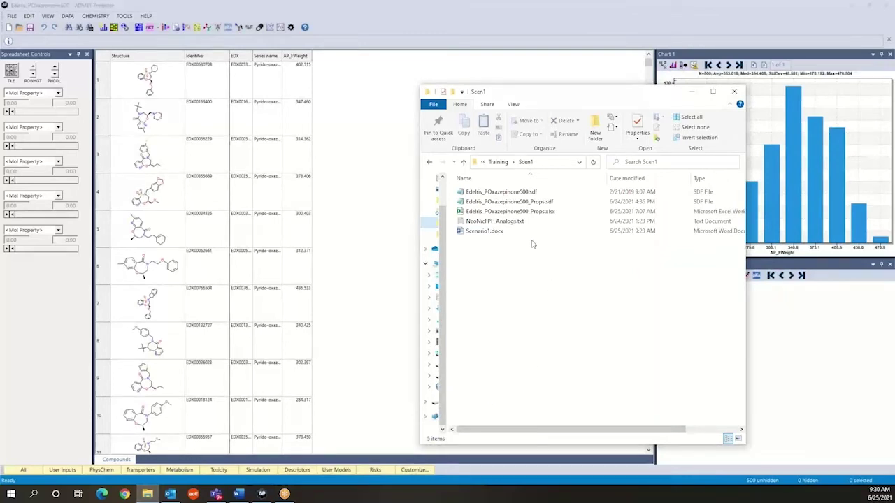
left_click(503, 202)
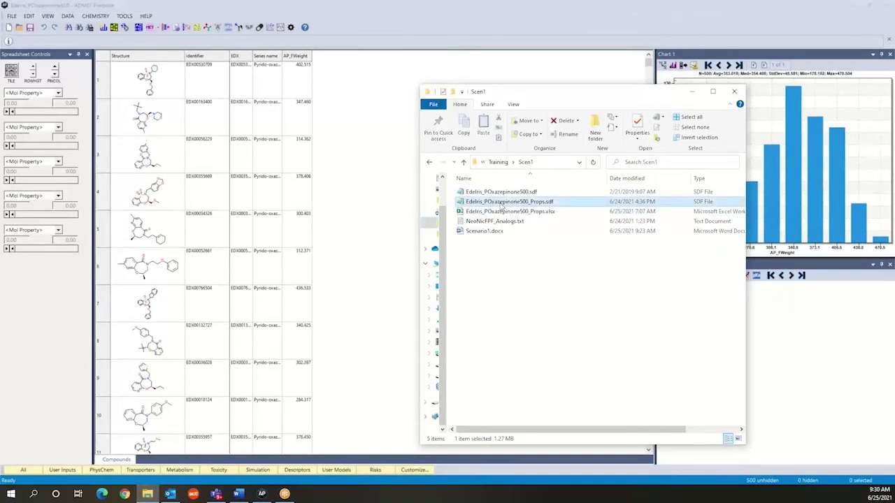
right_click(512, 203)
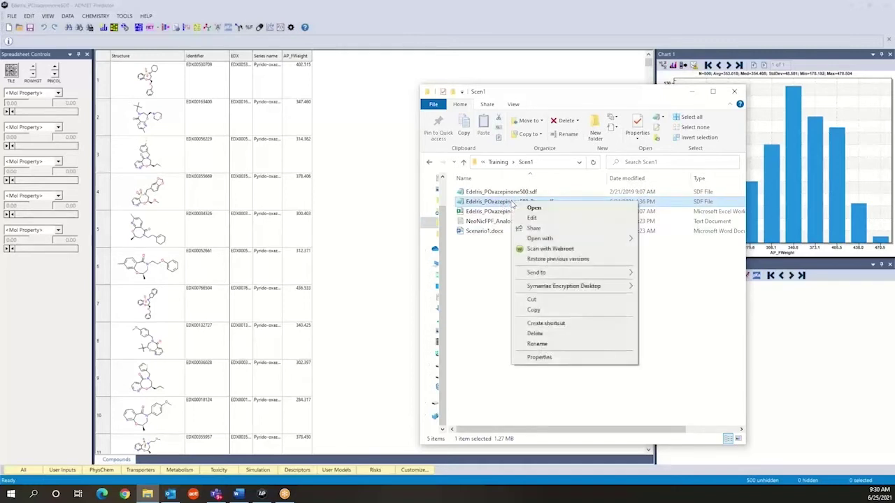
mouse_move(549, 274)
mouse_move(601, 238)
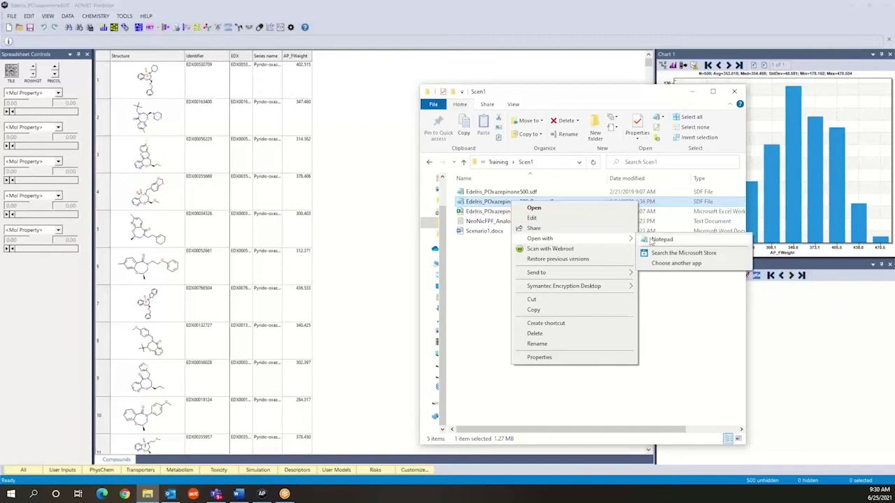
left_click(652, 240)
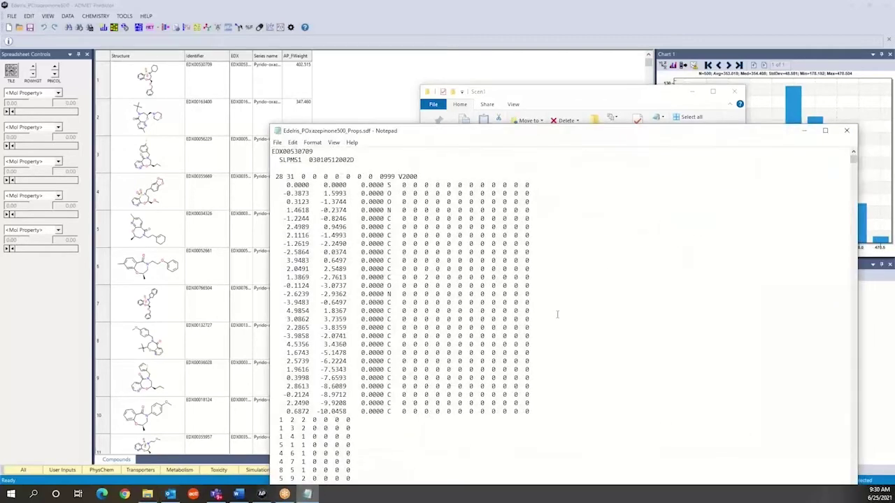
scroll(523, 345, "down", 4)
scroll(523, 345, "down", 13)
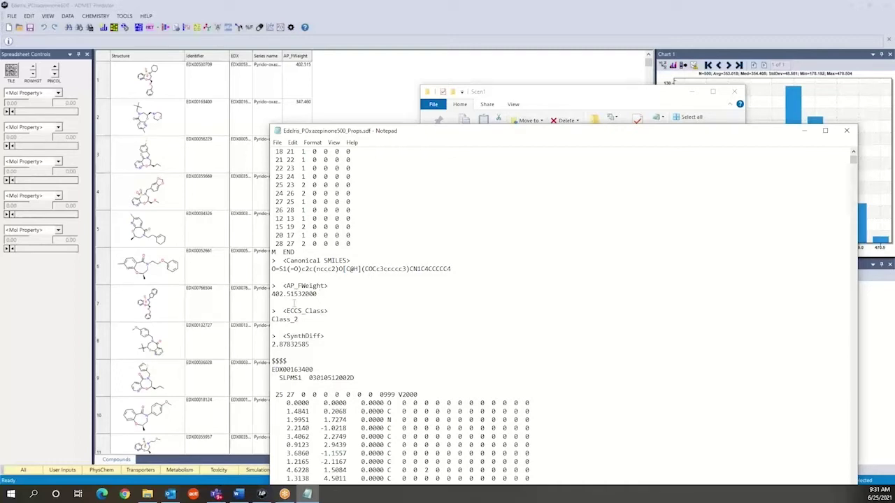
left_click(272, 270)
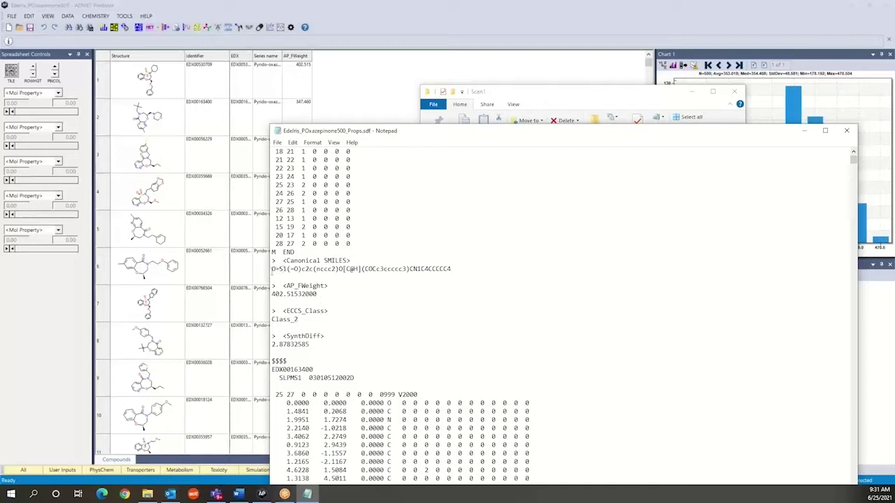
left_click(847, 132)
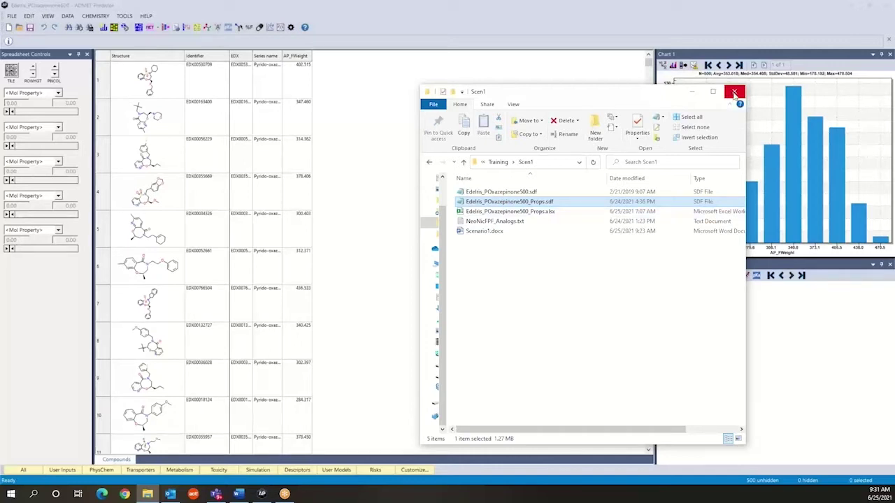
Step: Open Edelris_POxazepinone500_Props.sdf without saving the current set, accepting default SDF import options
left_click(734, 93)
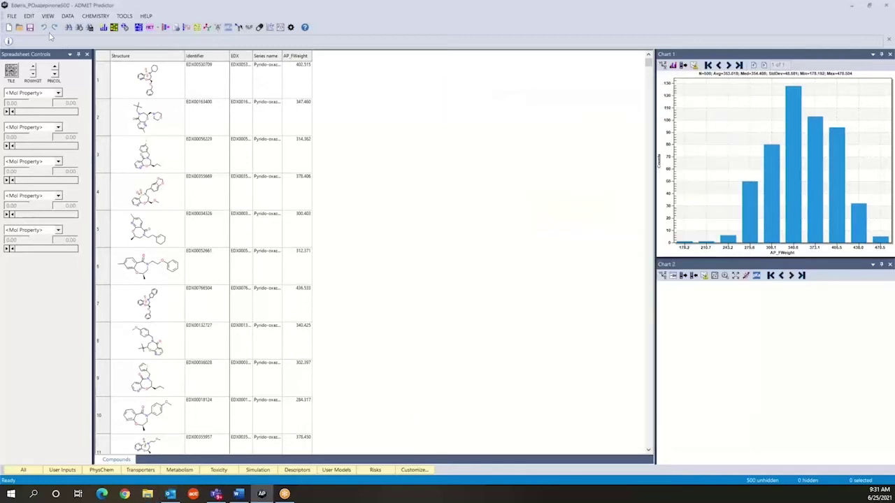
left_click(12, 15)
left_click(21, 35)
left_click(451, 270)
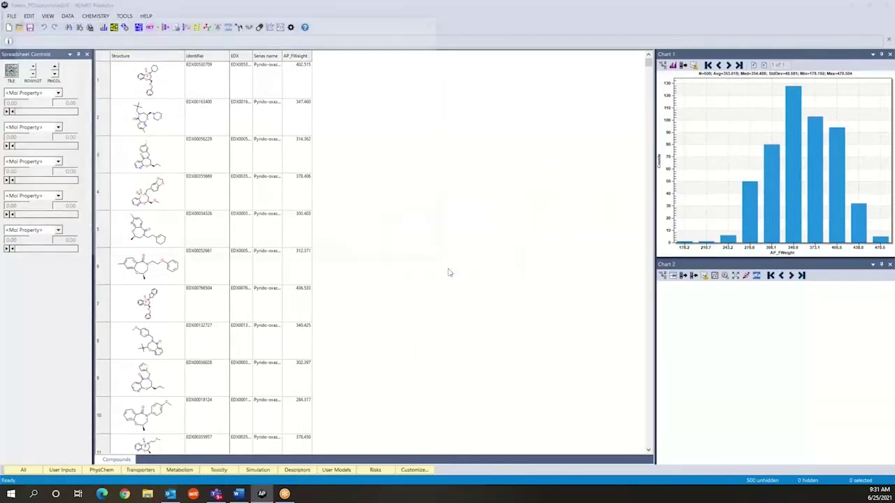
left_click(146, 89)
left_click(369, 246)
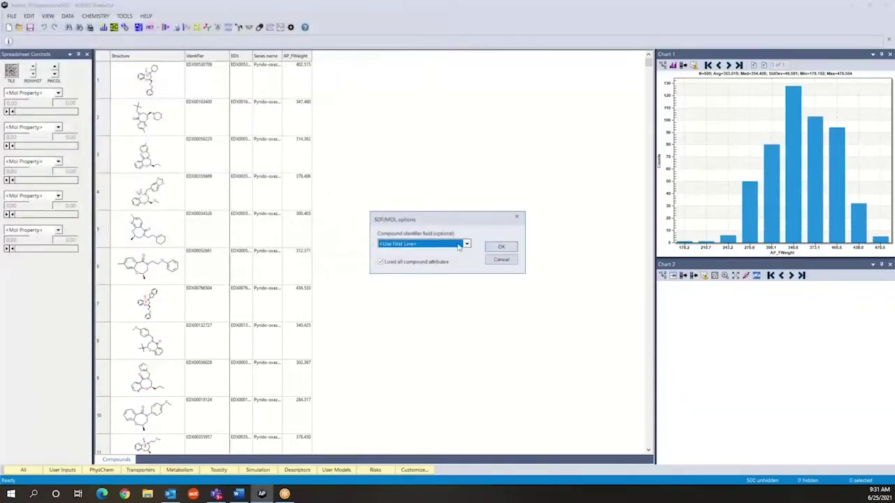
left_click(501, 247)
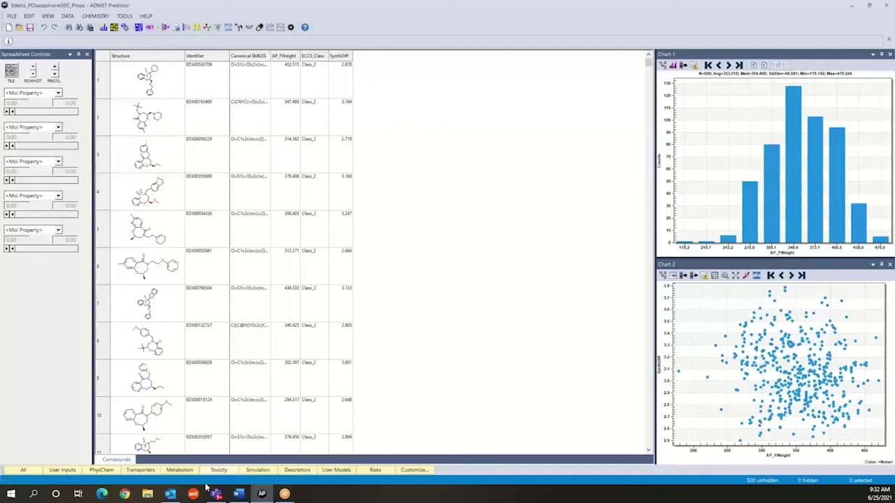
left_click(143, 495)
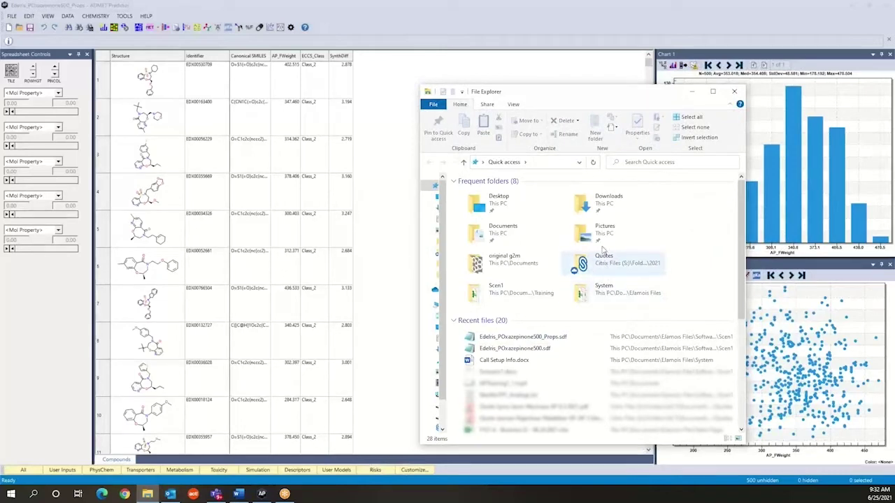
double_click(509, 289)
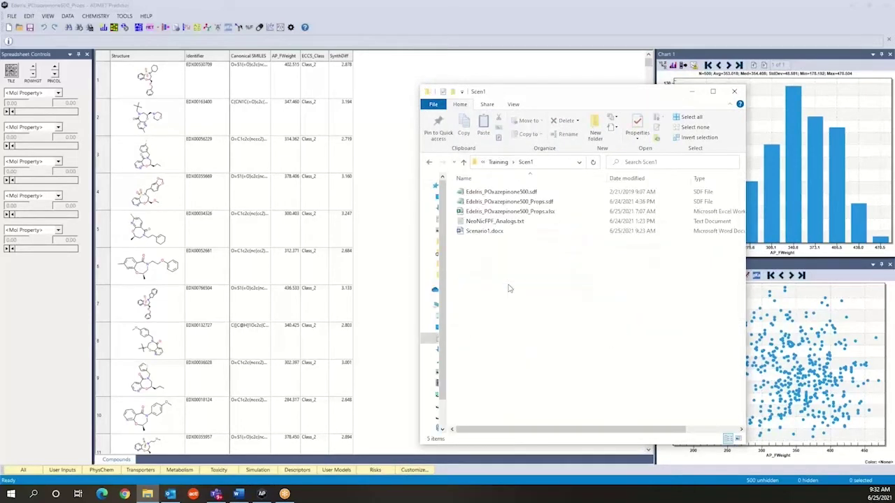
right_click(510, 224)
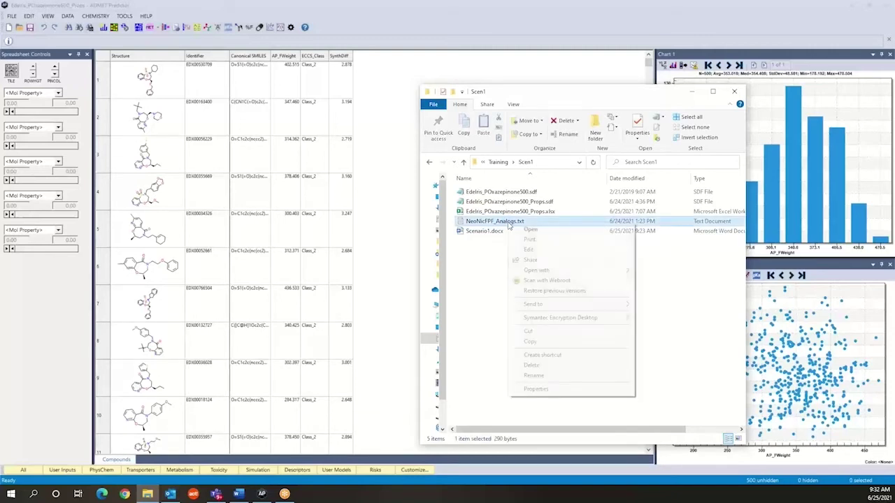
mouse_move(546, 271)
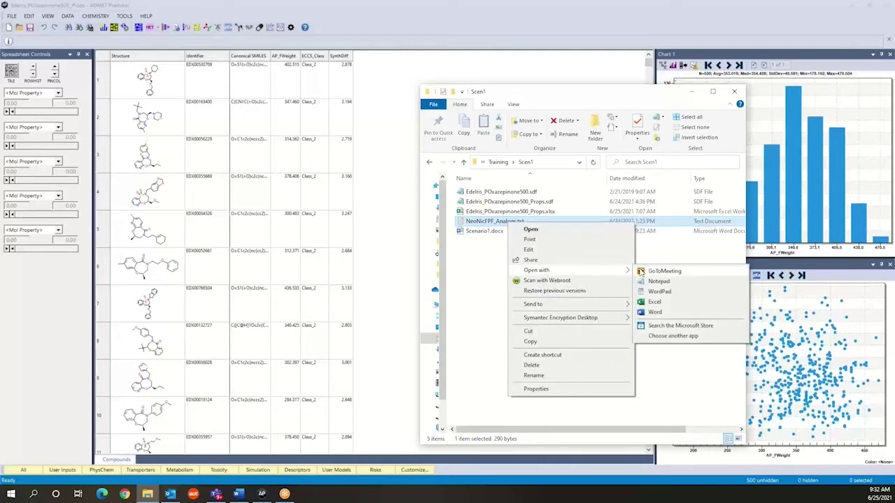
left_click(653, 282)
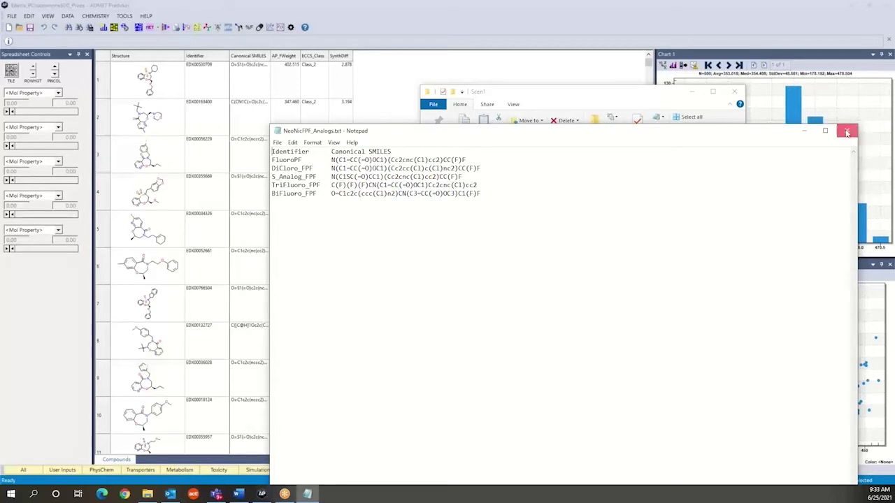
left_click(847, 131)
Step: Import NeoNicFPF_Analogs.txt without saving, keeping Canonical SMILES and Identifier as the fields
left_click(380, 216)
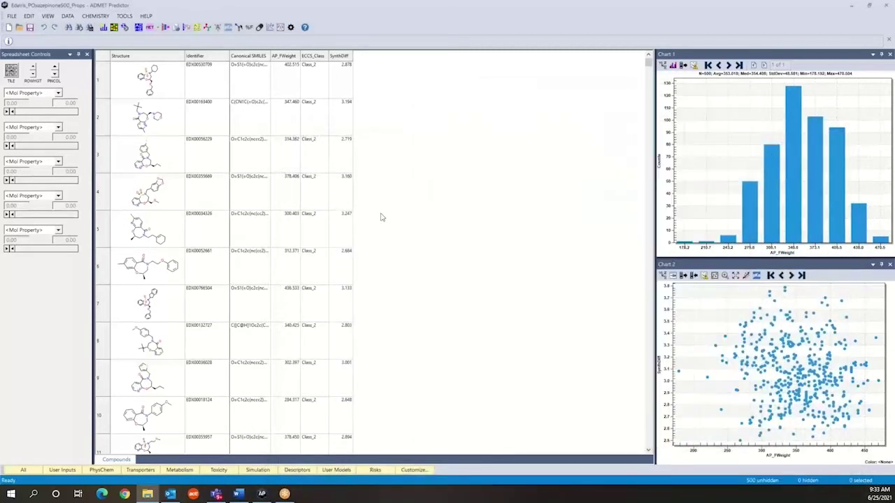
left_click(11, 16)
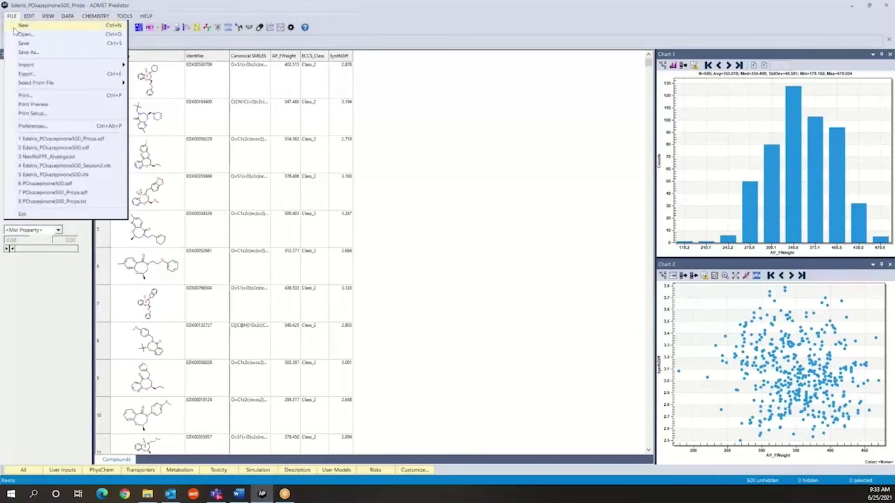
left_click(25, 33)
left_click(463, 266)
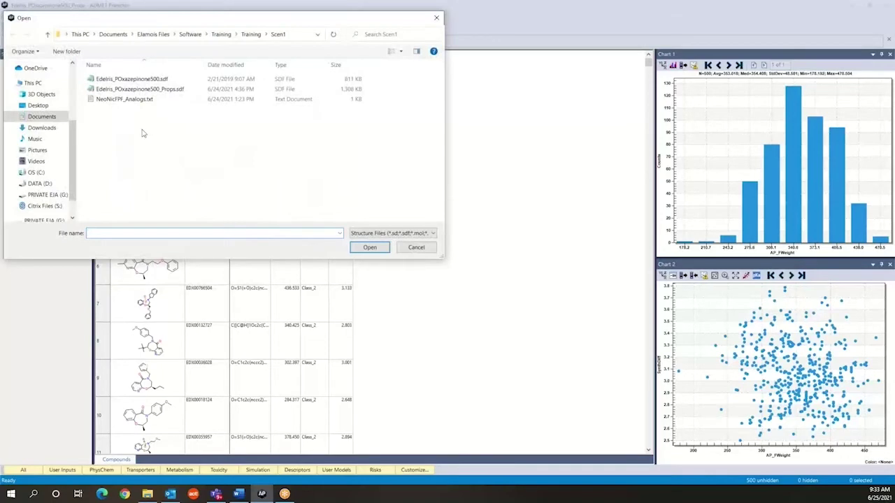
left_click(132, 102)
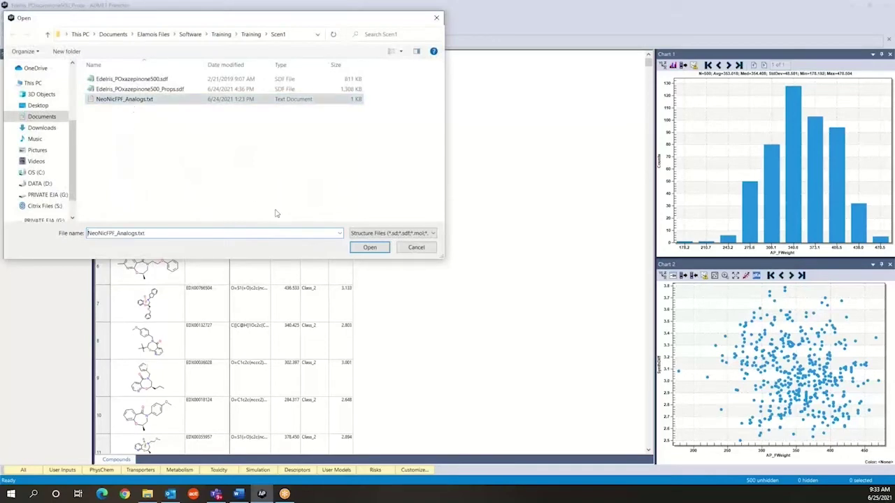
left_click(370, 247)
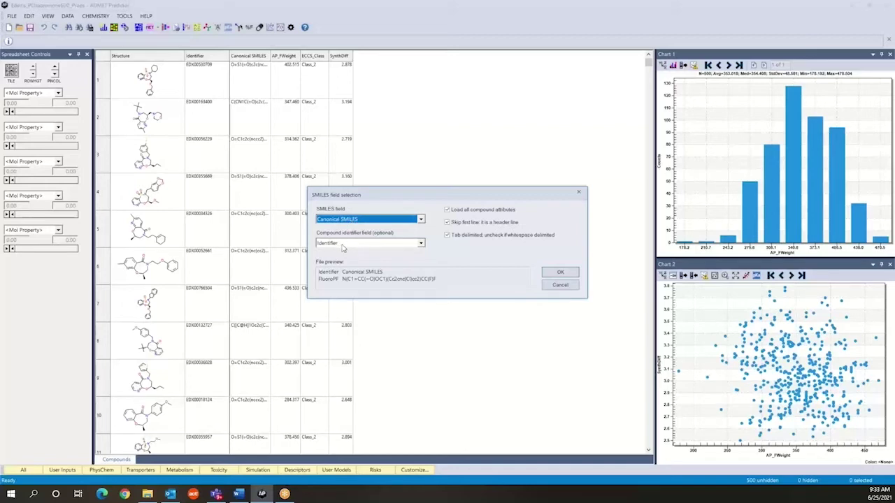
mouse_move(344, 250)
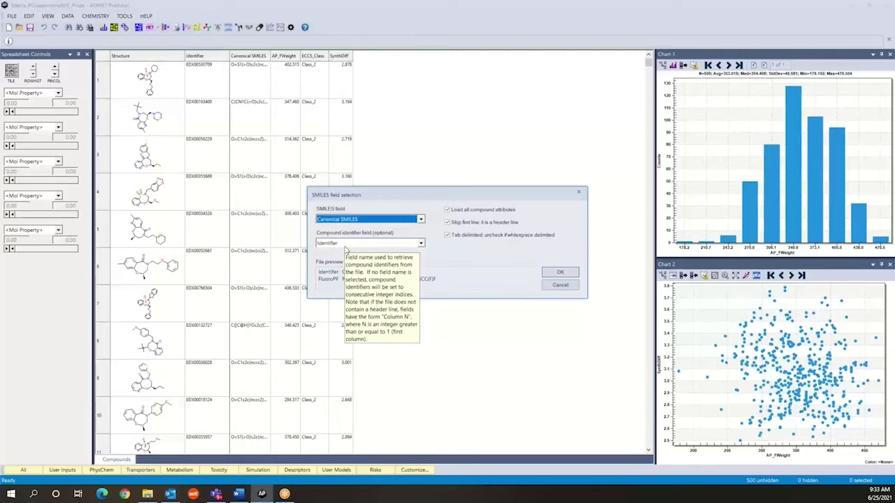
left_click(563, 274)
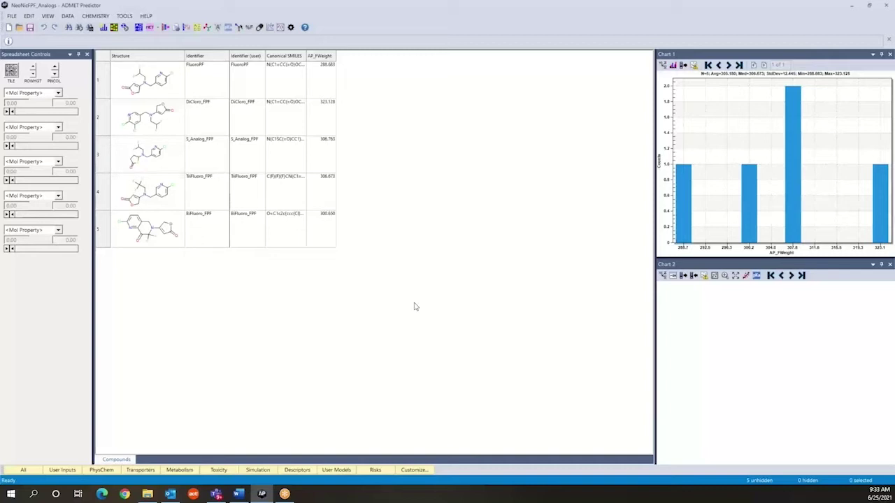
Step: Reload Edelris_POxazepinone500.sdf without saving the analogs, using EDX as the identifier
left_click(11, 16)
left_click(21, 212)
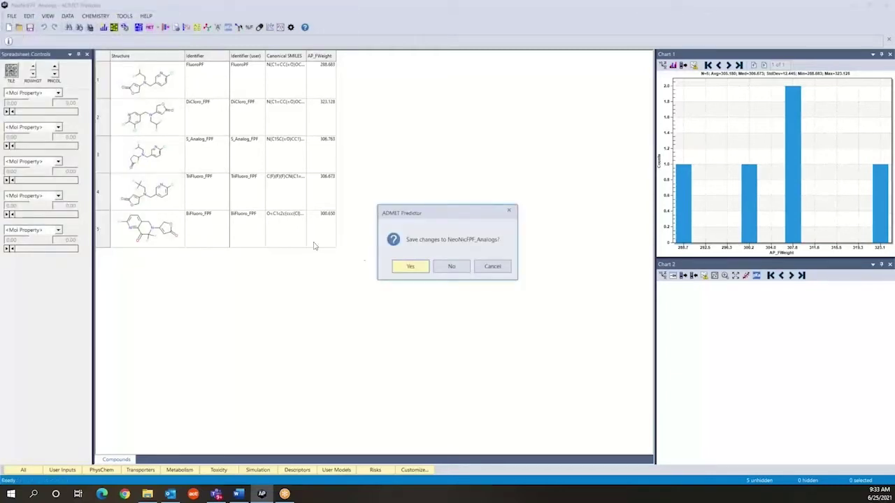
left_click(451, 266)
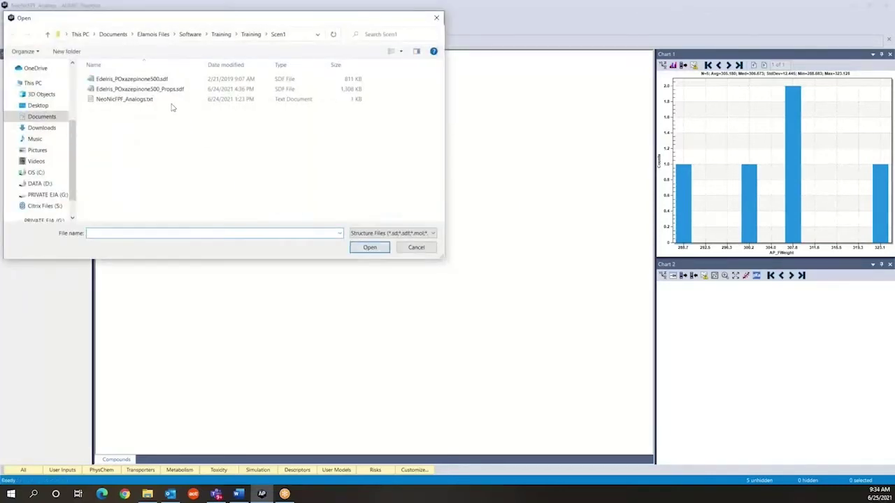
left_click(146, 79)
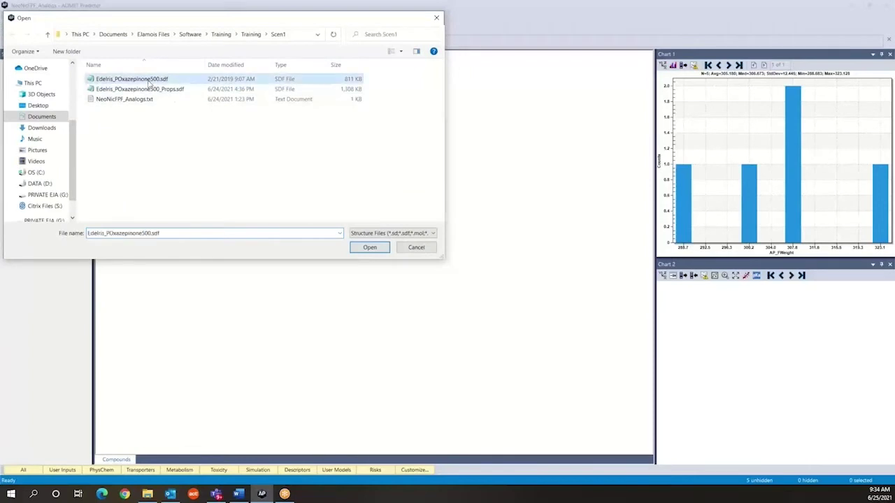
left_click(369, 248)
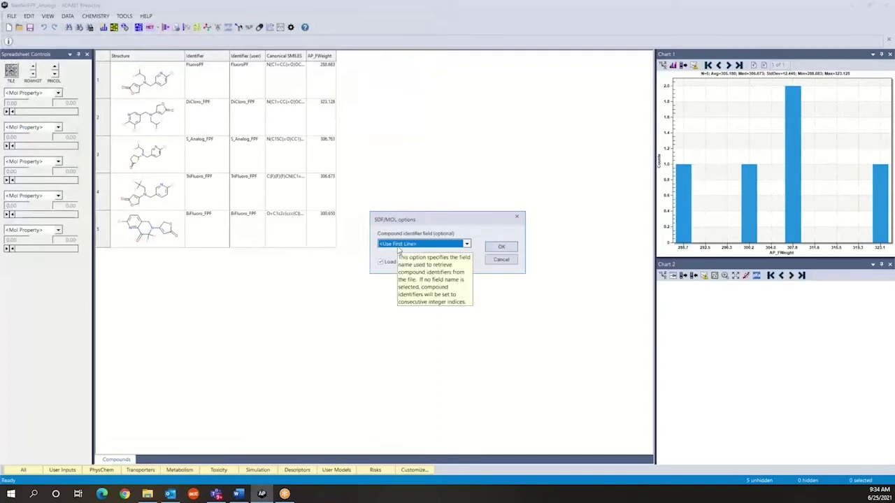
left_click(398, 244)
left_click(397, 267)
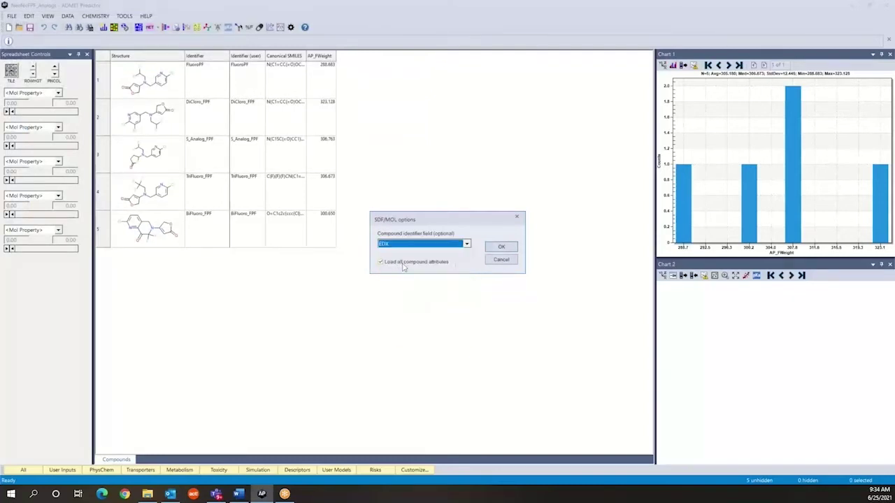
left_click(498, 247)
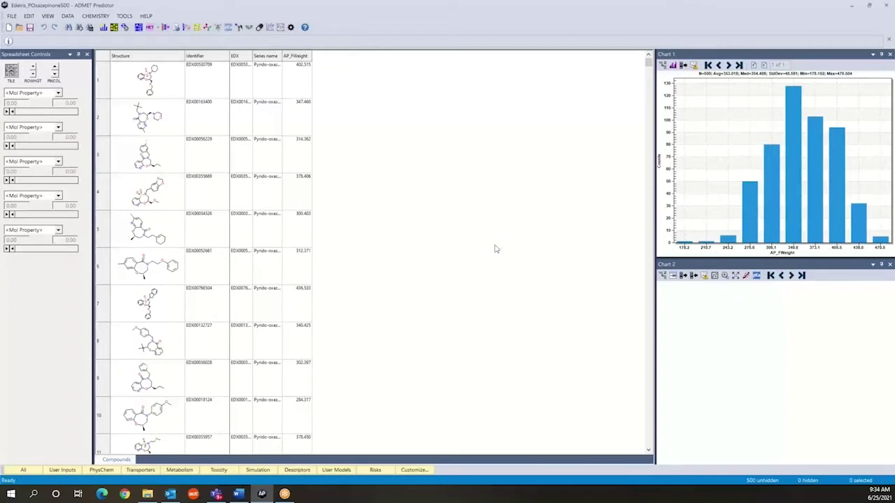
Step: Open Edelris_POxazepinone500_Props.xlsx from the Scen1 folder and move the restored Excel window aside
left_click(153, 494)
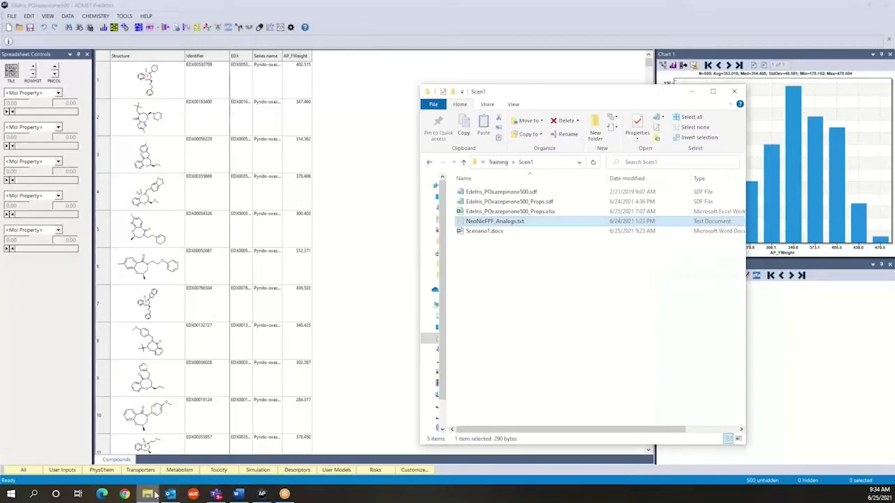
left_click(518, 212)
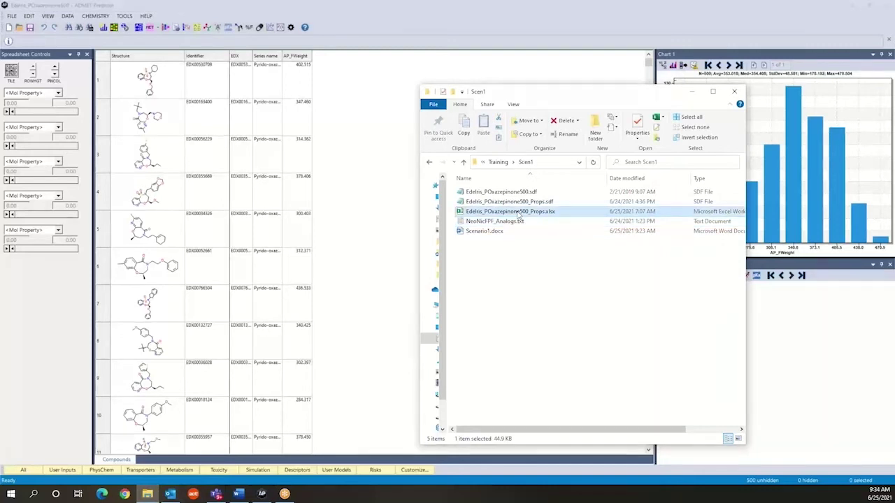
double_click(482, 214)
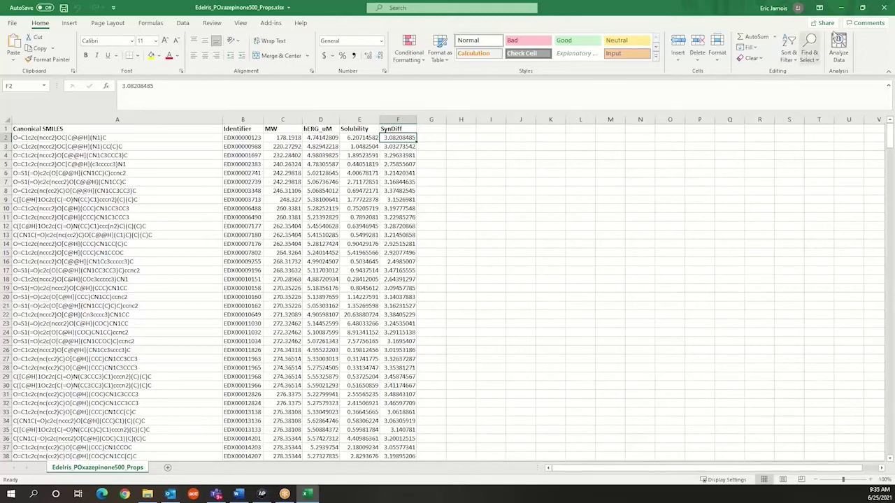
left_click(862, 7)
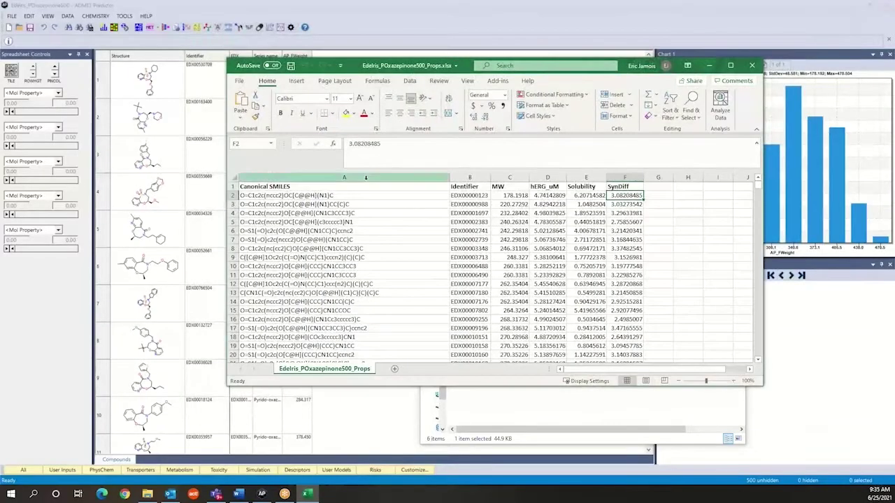
left_click_drag(409, 68, 498, 111)
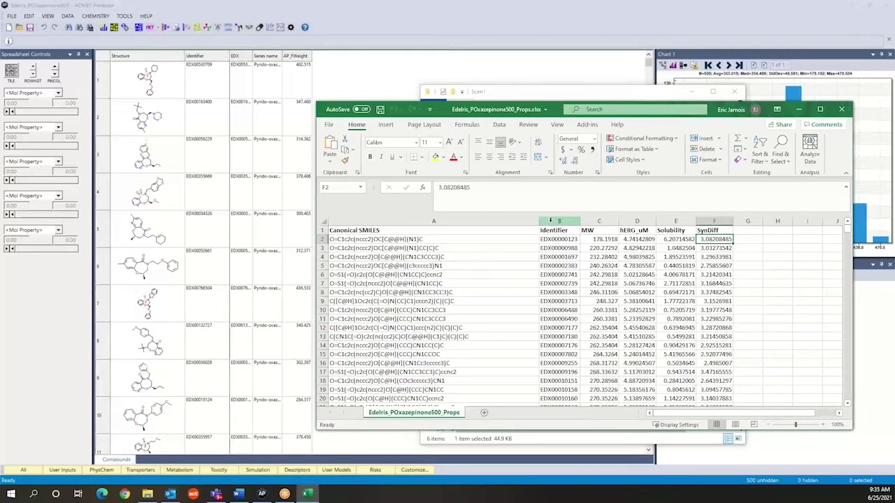
Step: Cut the Identifier column B and insert it ahead of Canonical SMILES in column A
left_click(551, 221)
right_click(550, 221)
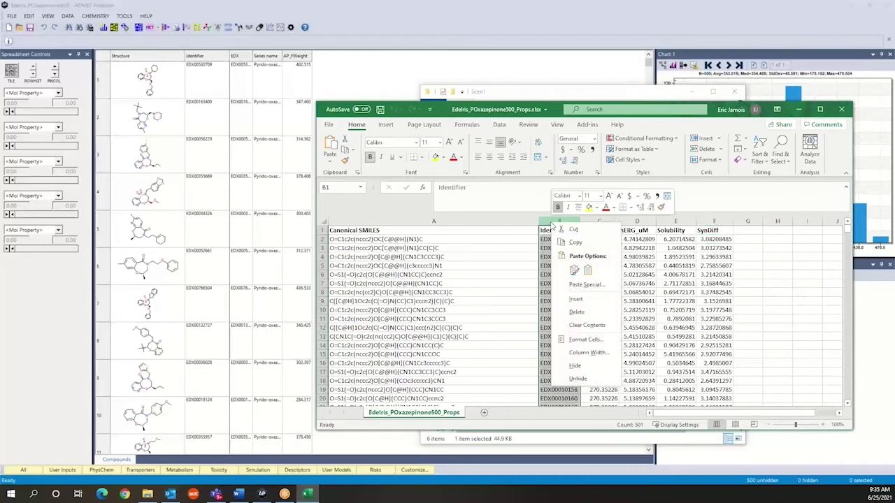
left_click(564, 229)
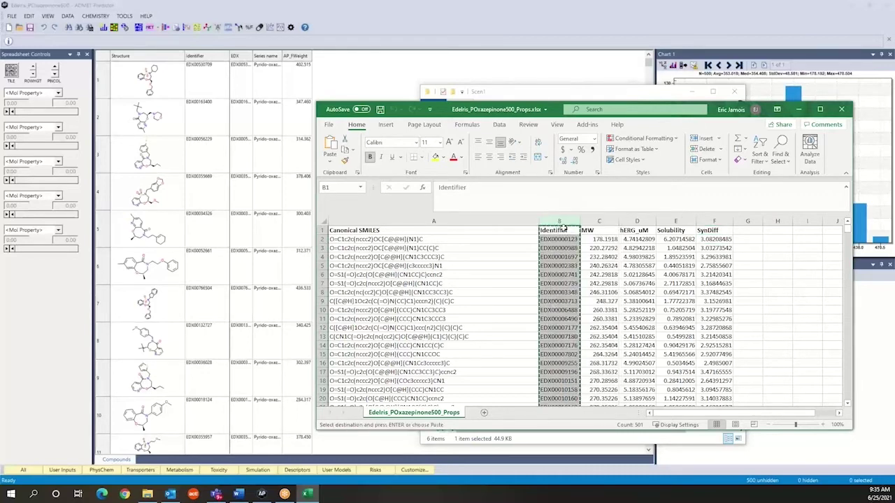
left_click(378, 219)
right_click(378, 219)
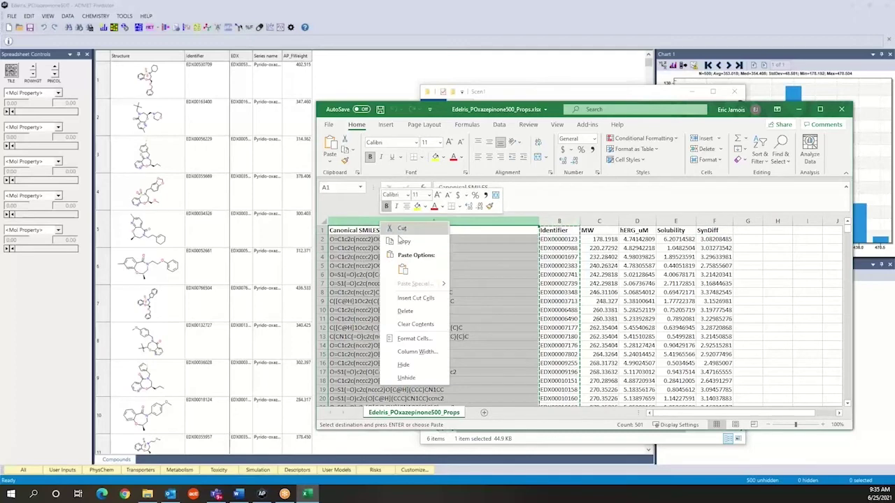
left_click(411, 301)
left_click(423, 324)
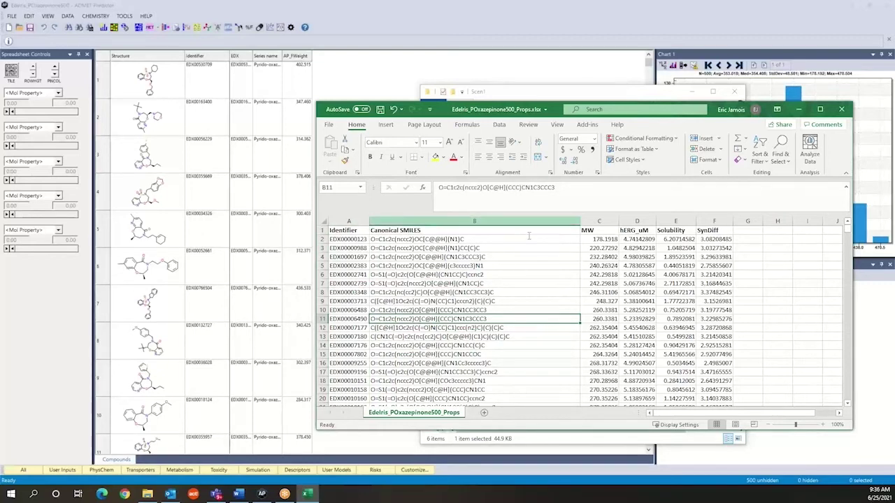
Step: Save the sheet as tab-delimited Edelris_POxazepinone500_Props.txt and close Excel
left_click(328, 127)
left_click(357, 251)
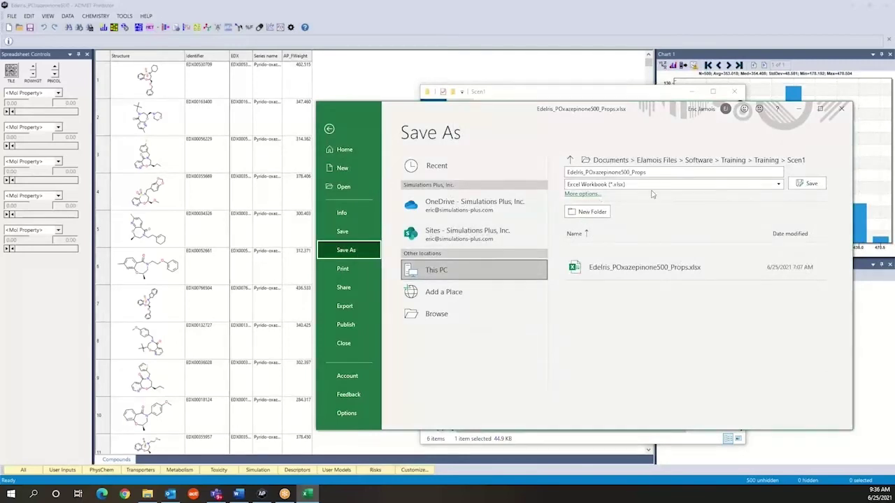
left_click(694, 187)
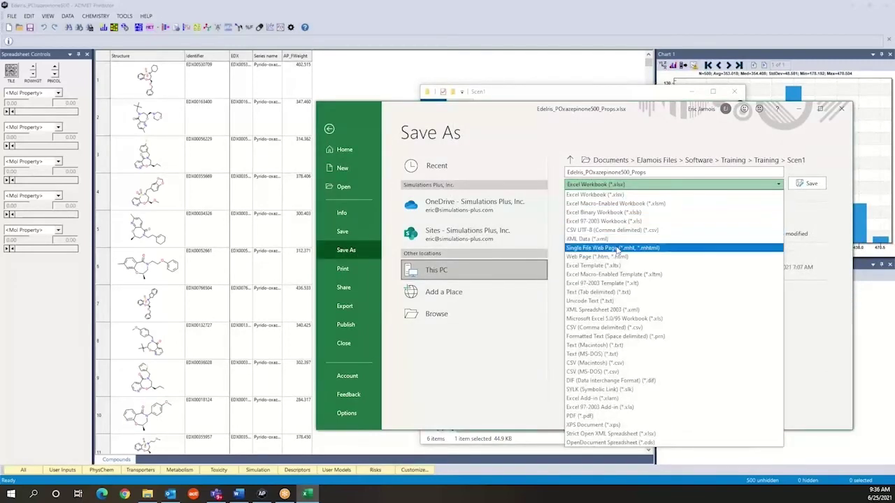
left_click(616, 295)
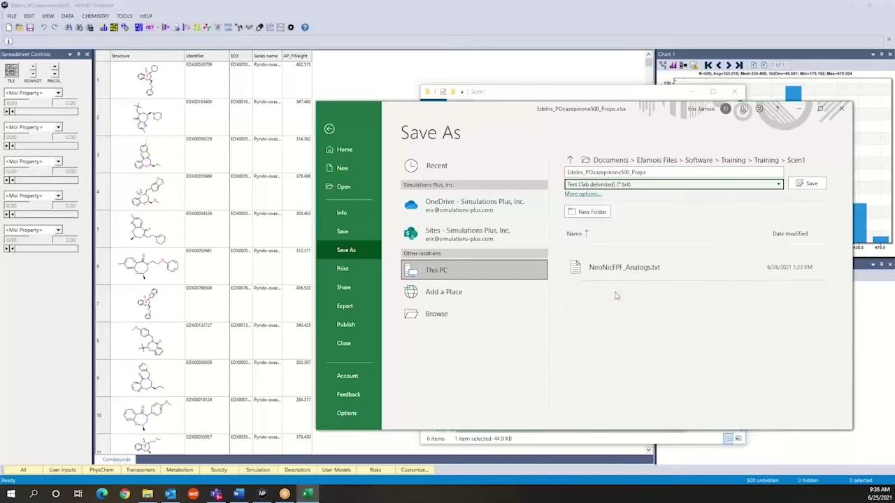
left_click(808, 184)
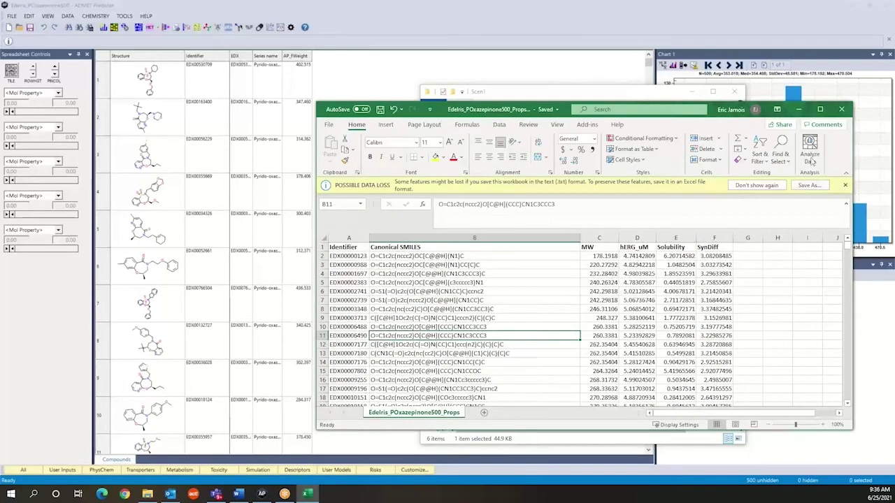
left_click(843, 111)
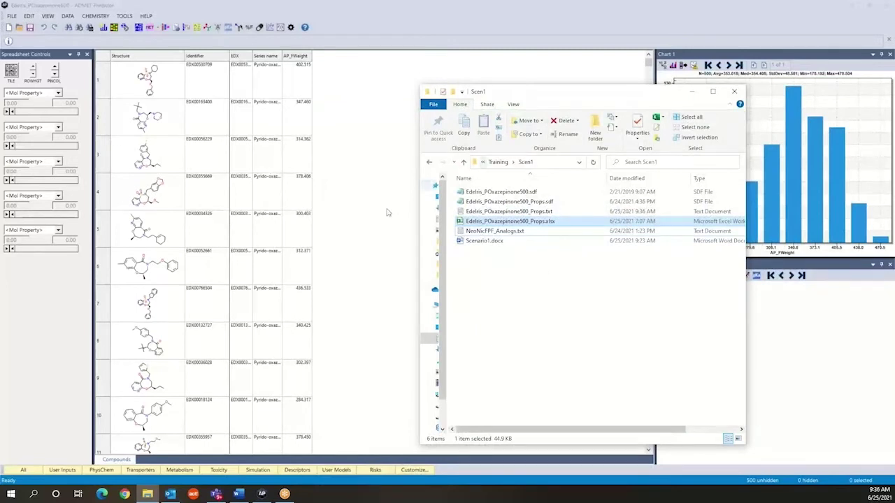
Step: Start a compound-attribute import from Edelris_POxazepinone500_Props.txt, treating its first line as column labels
left_click(364, 229)
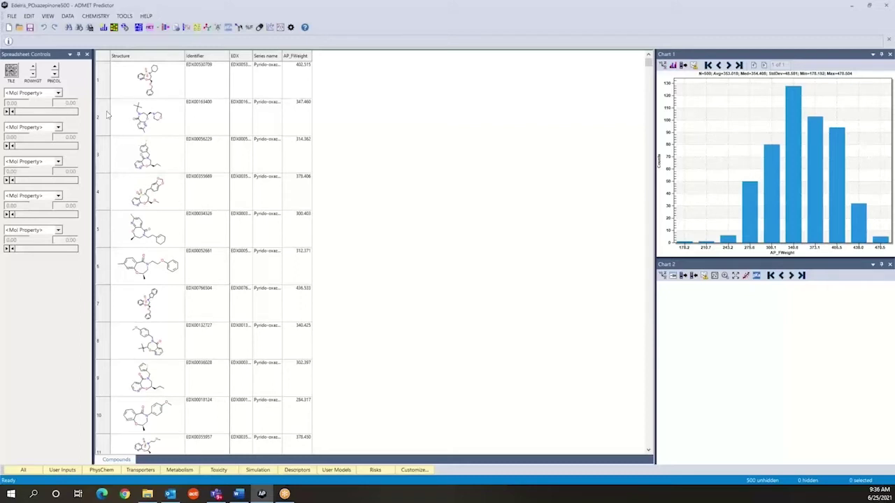
left_click(13, 16)
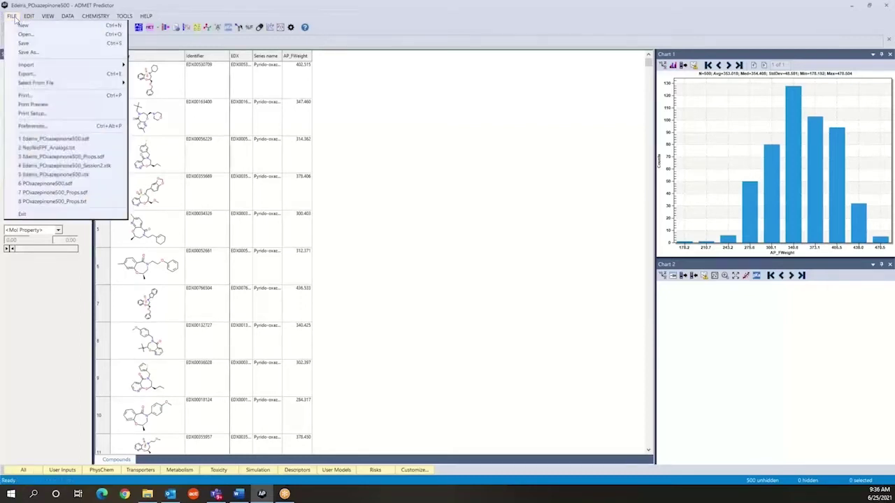
mouse_move(34, 66)
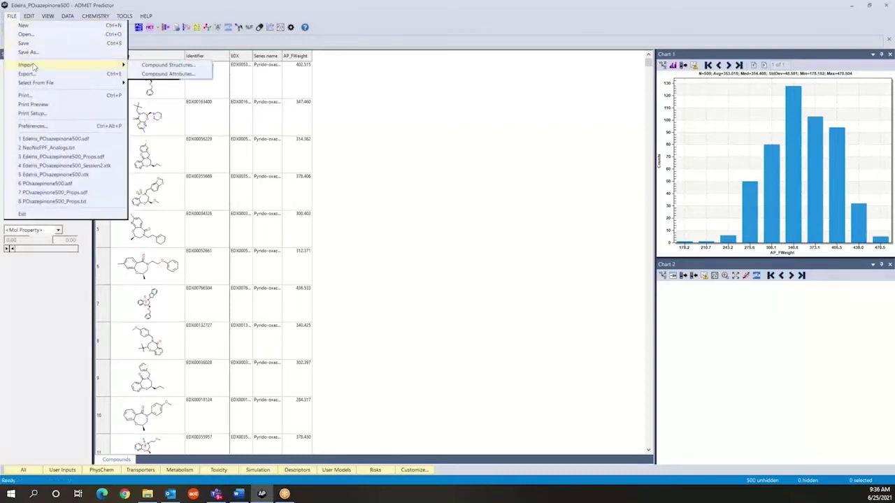
left_click(170, 74)
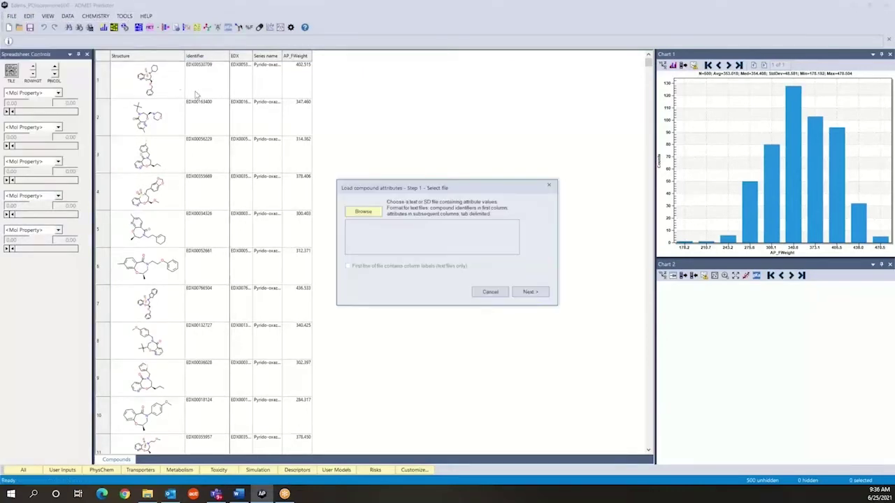
left_click(367, 212)
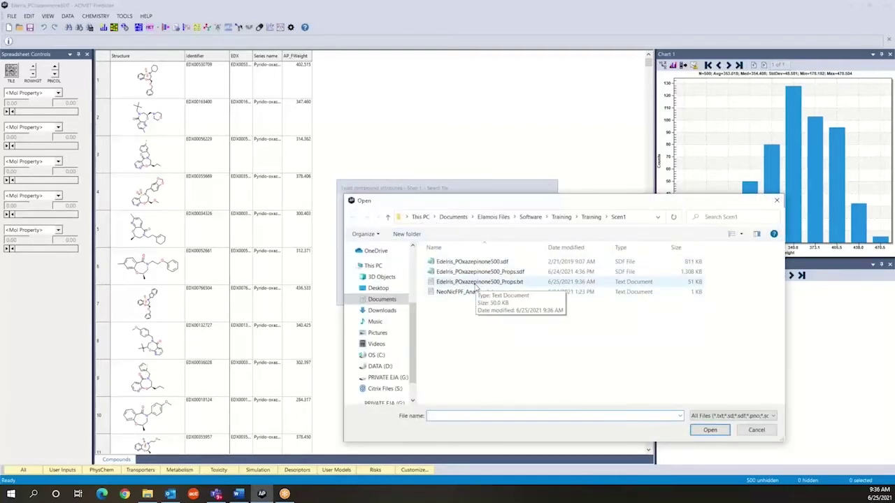
left_click(478, 283)
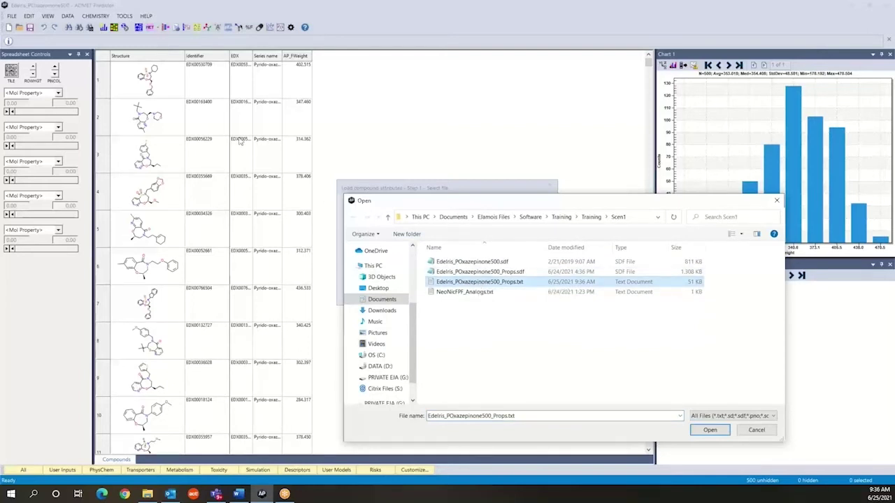
left_click(708, 432)
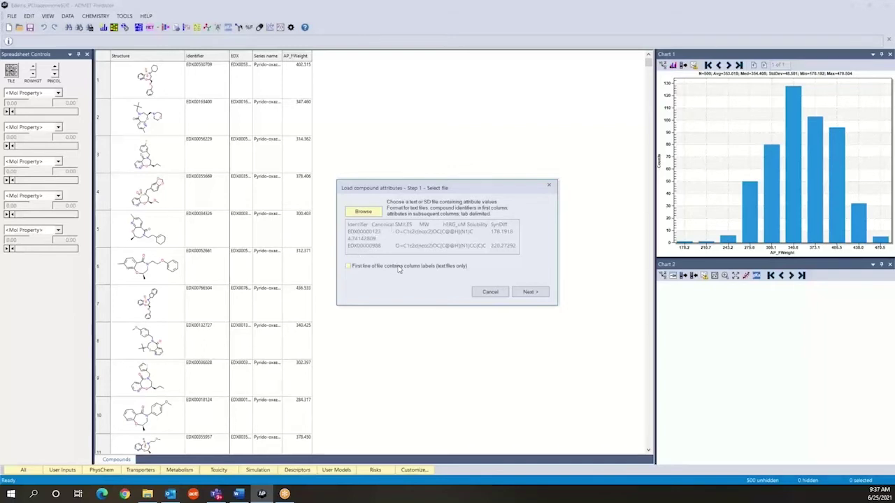
left_click(349, 266)
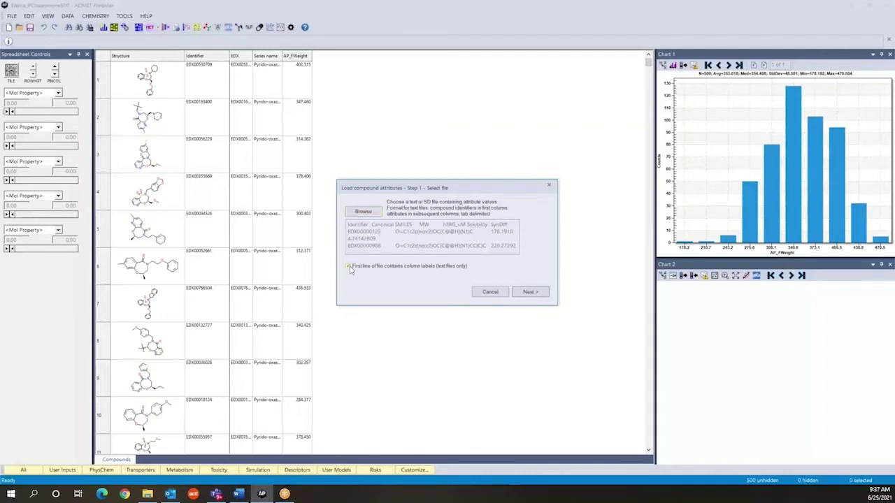
Step: Discard then re-select hERG_uM and Solubility, and finish importing the MW, hERG_uM, Solubility and SynDiff attributes
left_click(530, 293)
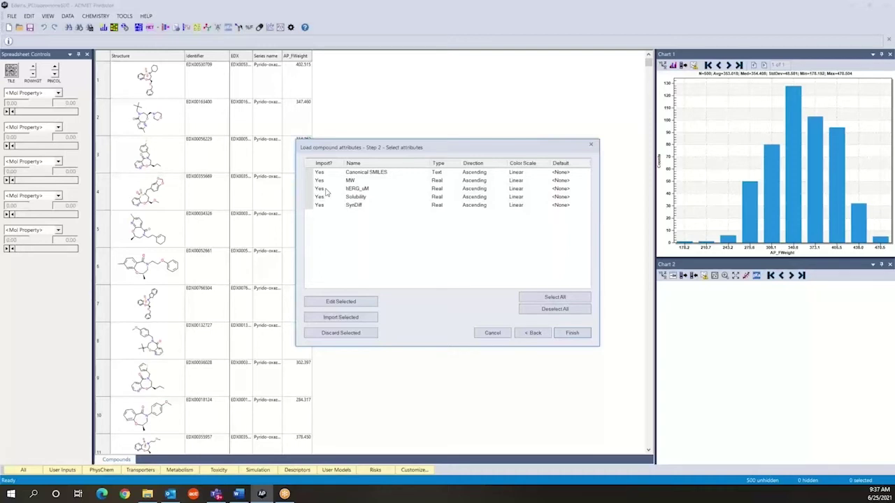
left_click_drag(326, 192, 328, 199)
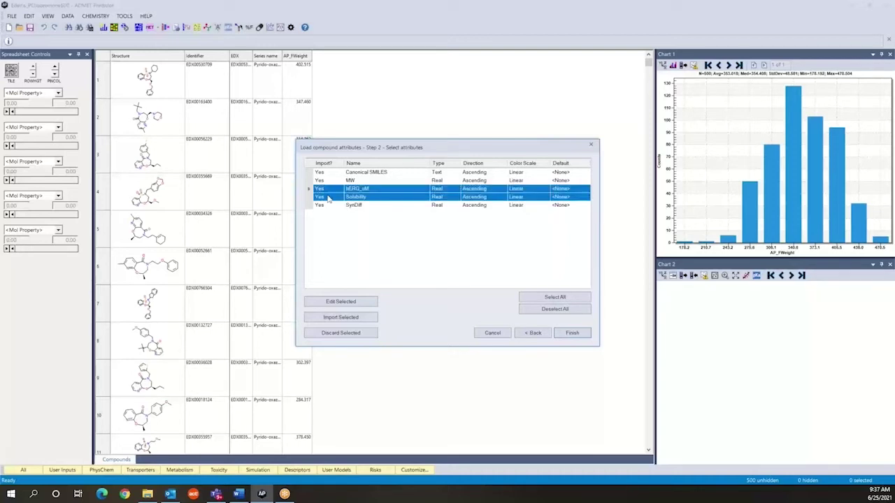
left_click(342, 333)
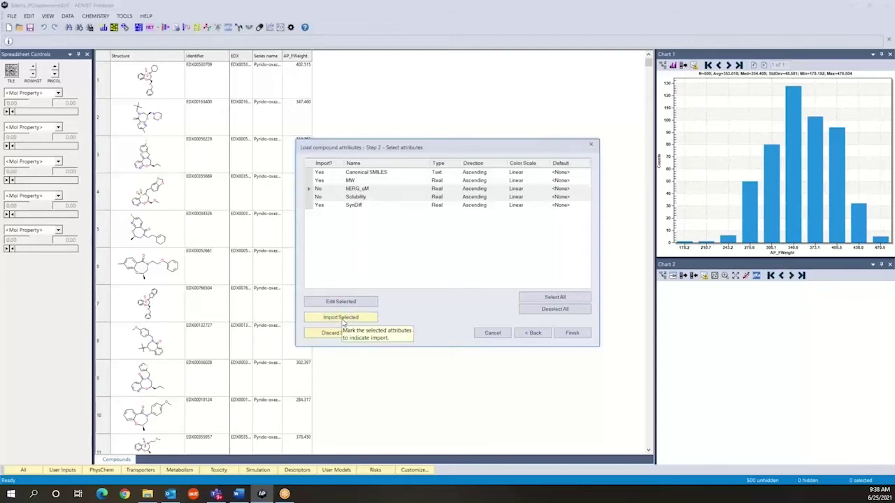
left_click(343, 323)
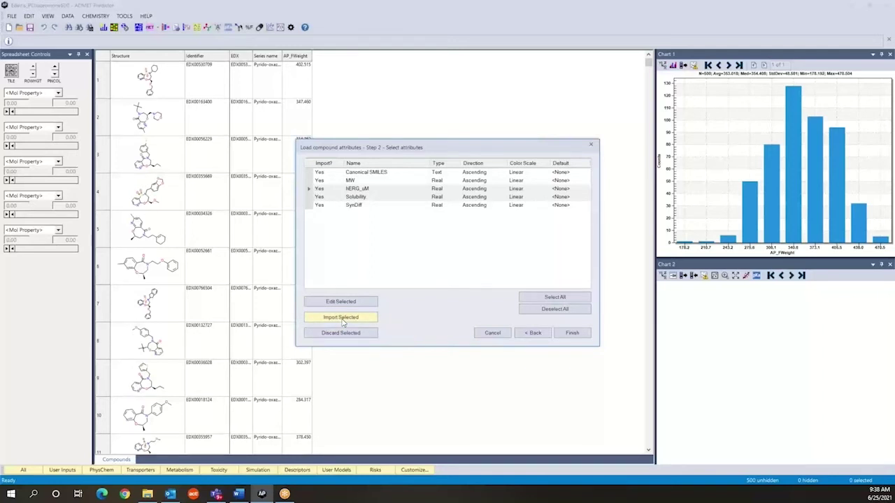
left_click(572, 334)
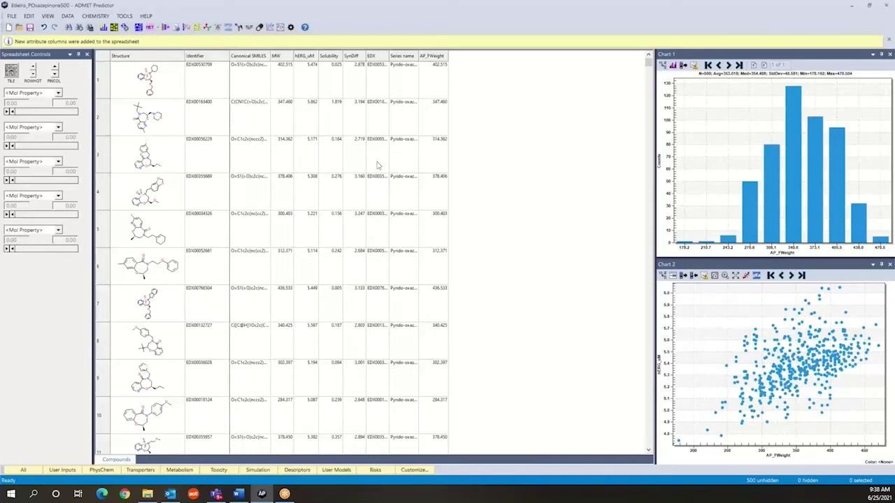
Step: Set Chart 2 to plot AP_FWeight on the X axis and MW on the Y axis
left_click(664, 277)
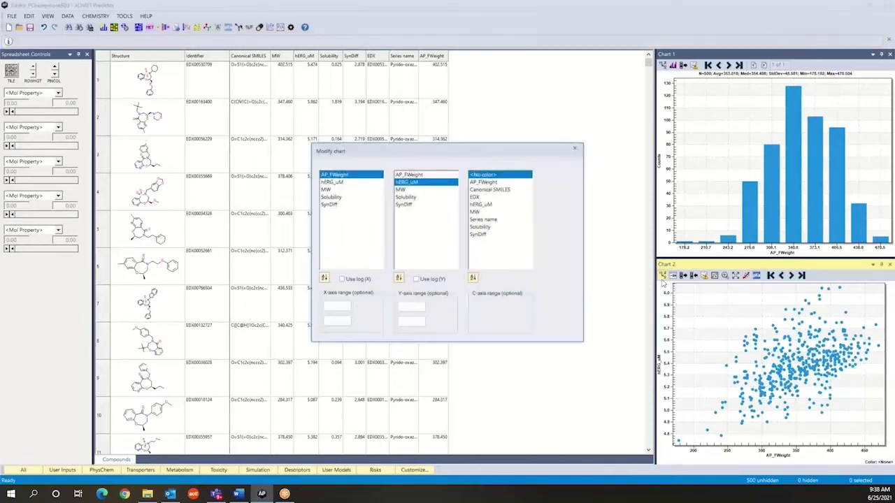
left_click(333, 189)
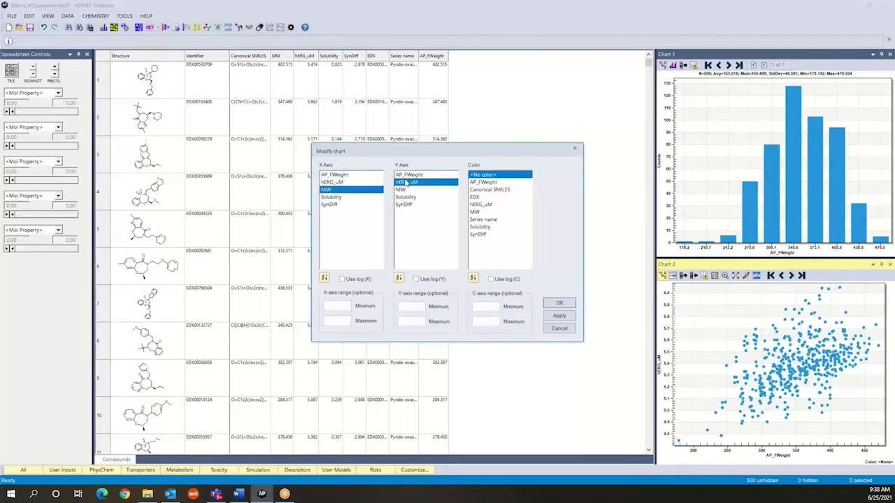
left_click(349, 175)
left_click(402, 189)
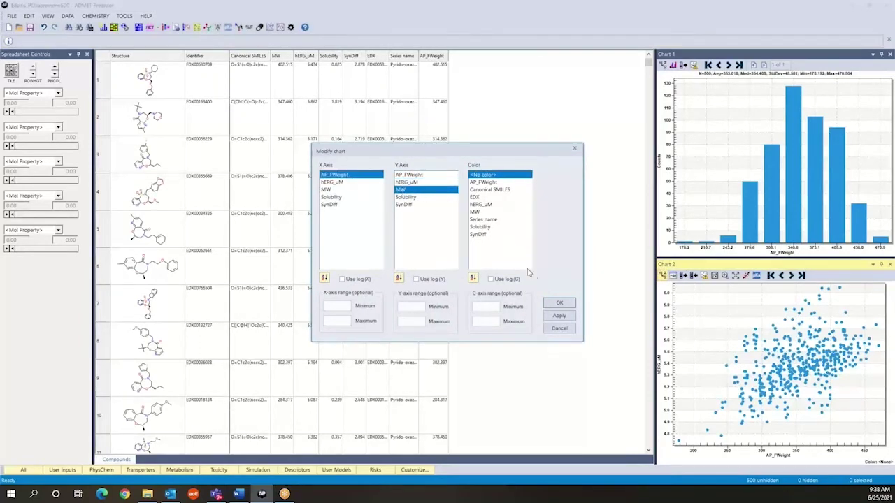
left_click(552, 303)
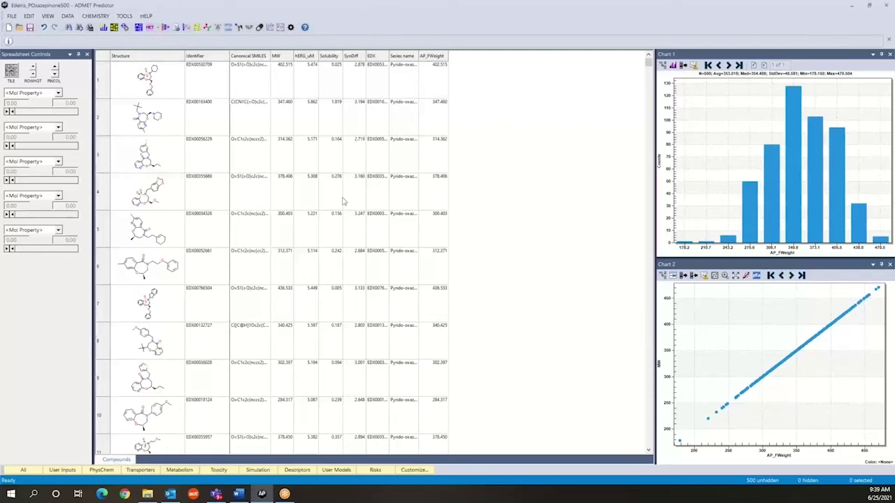
Step: Save the session under a new name by appending _Session1, giving Edelris_POxazepinone500_Session1.xtk
left_click(13, 16)
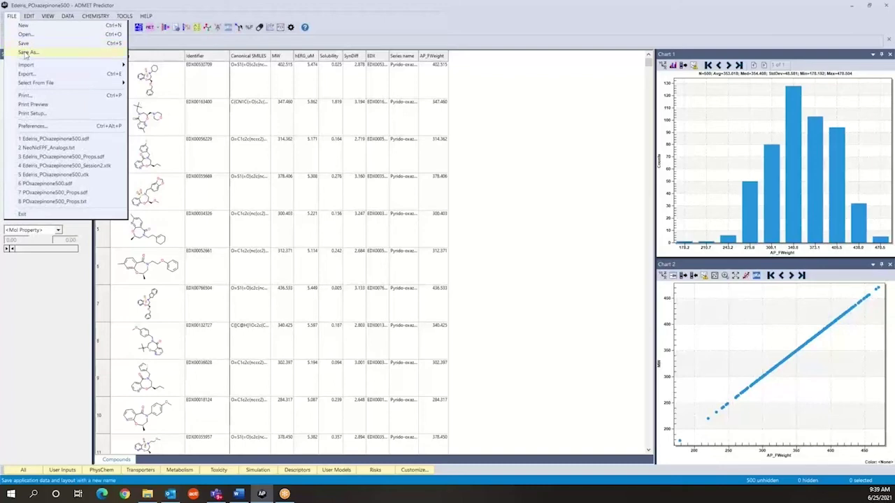
left_click(26, 52)
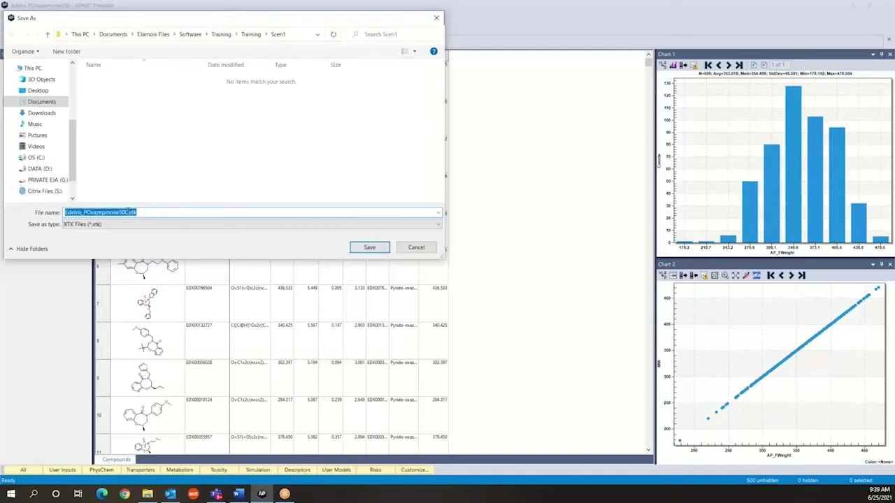
left_click(129, 212)
type("_Session1")
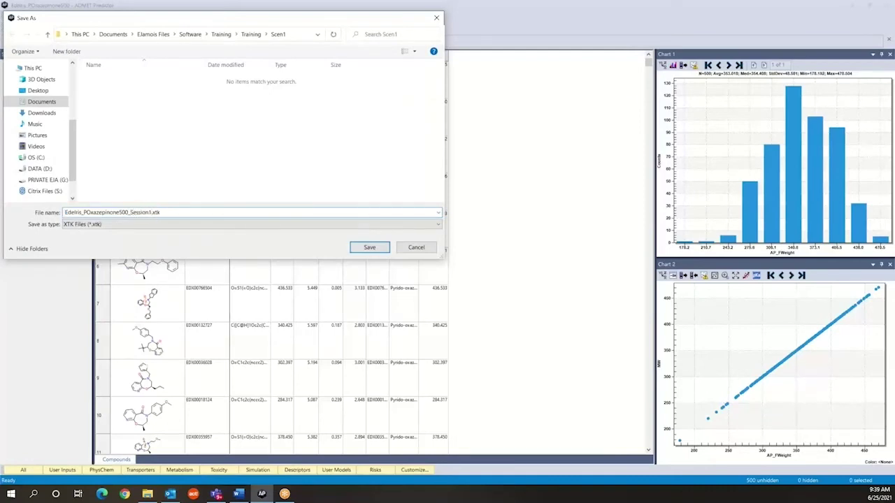
left_click(378, 252)
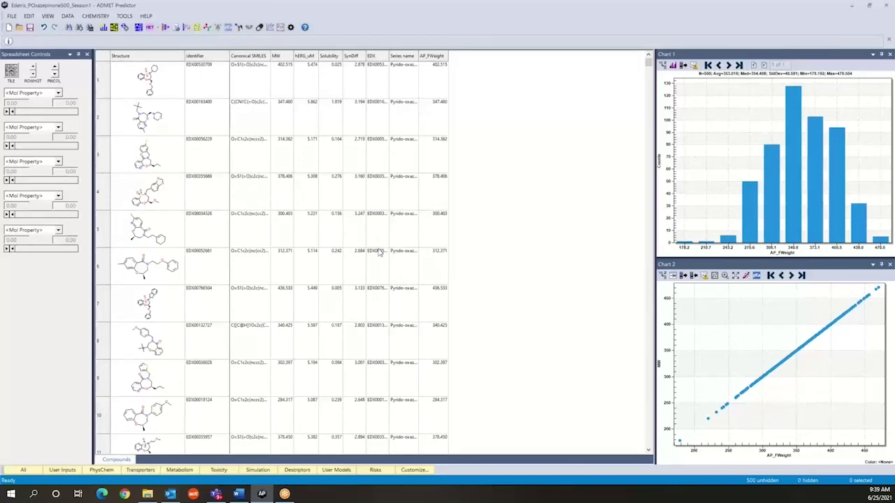
Step: Exit ADMET Predictor, relaunch it, and reopen Edelris_POxazepinone500_Session1.xtk
left_click(12, 16)
left_click(47, 221)
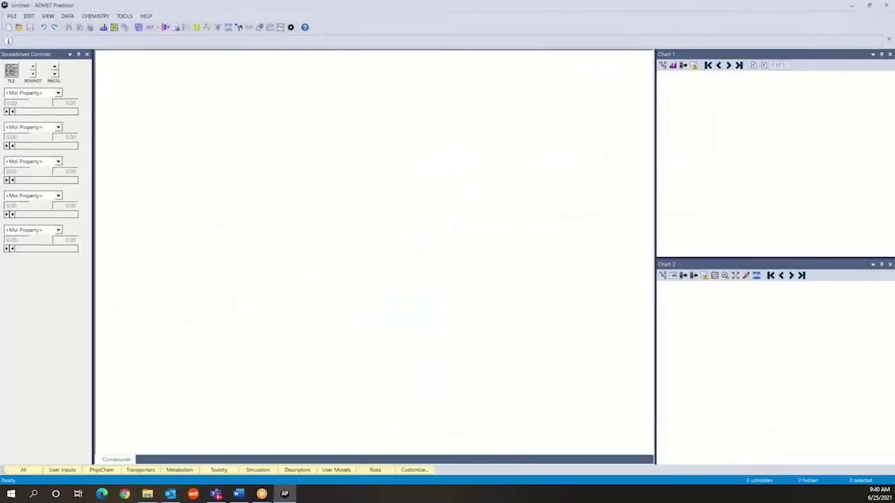
left_click(17, 17)
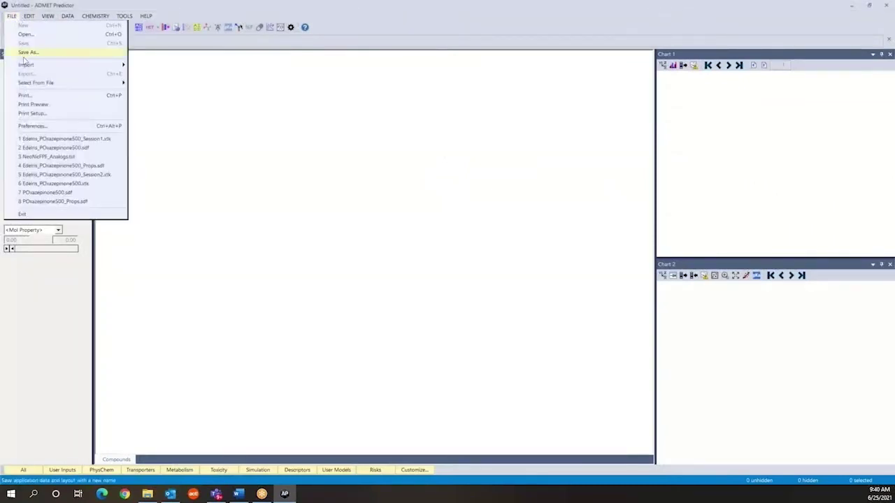
left_click(25, 35)
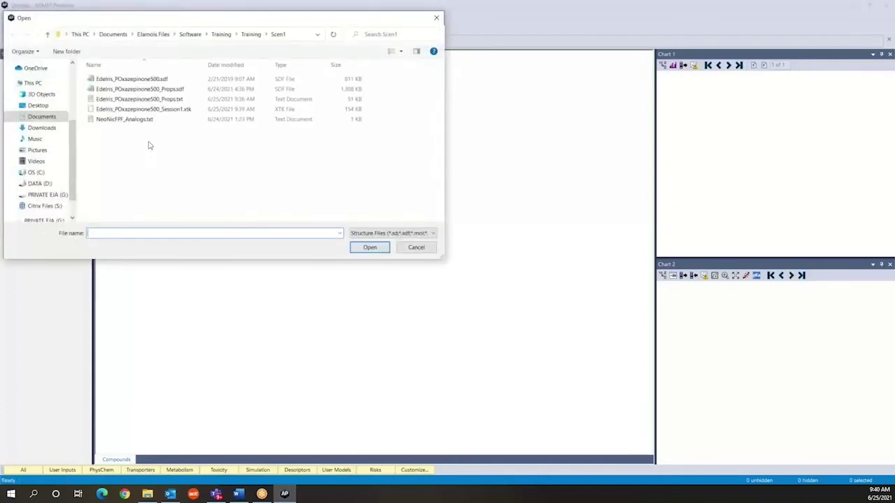
left_click(137, 110)
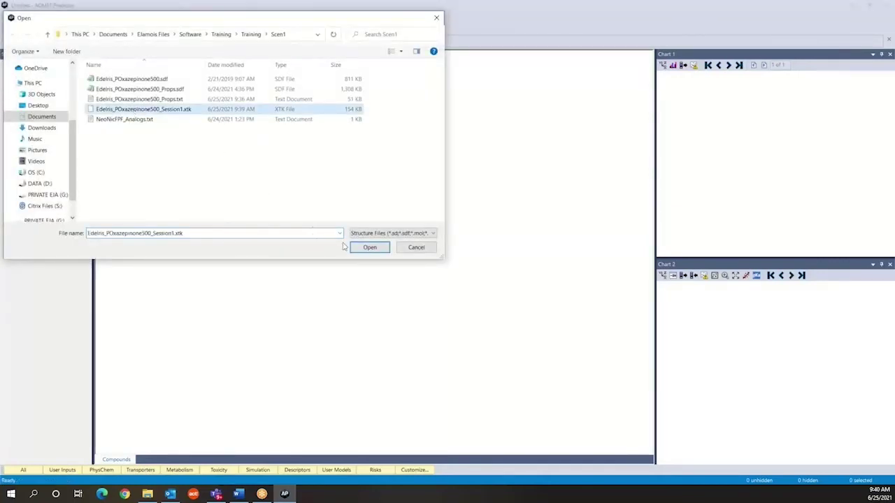
left_click(369, 249)
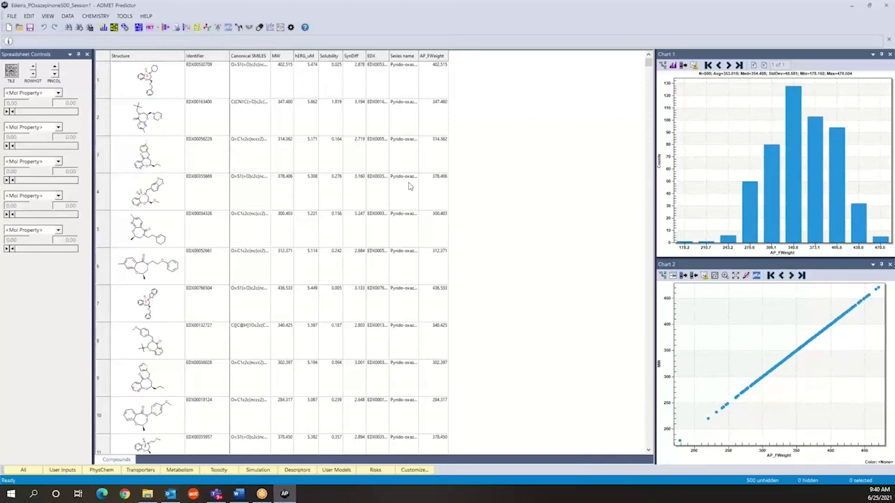
Step: Calculate only Toxicity properties for all 500 molecules, excluding physicochemical, transporter, metabolism and descriptor sets
left_click(65, 16)
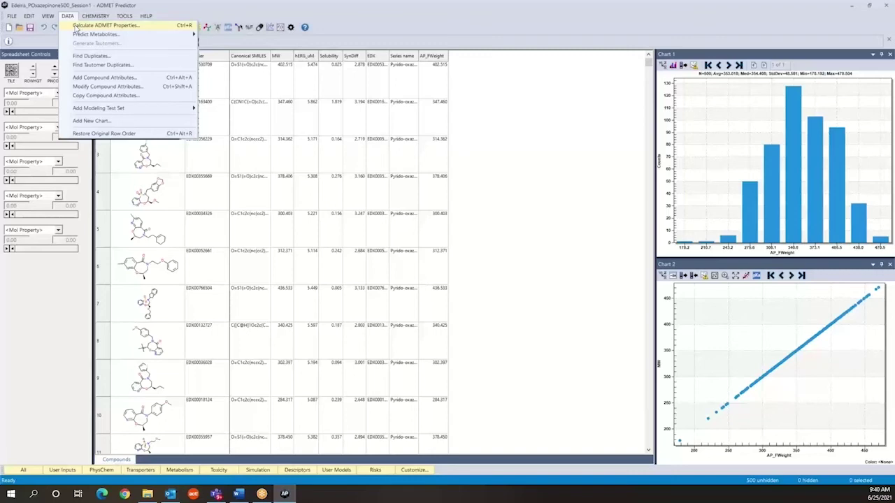
left_click(76, 26)
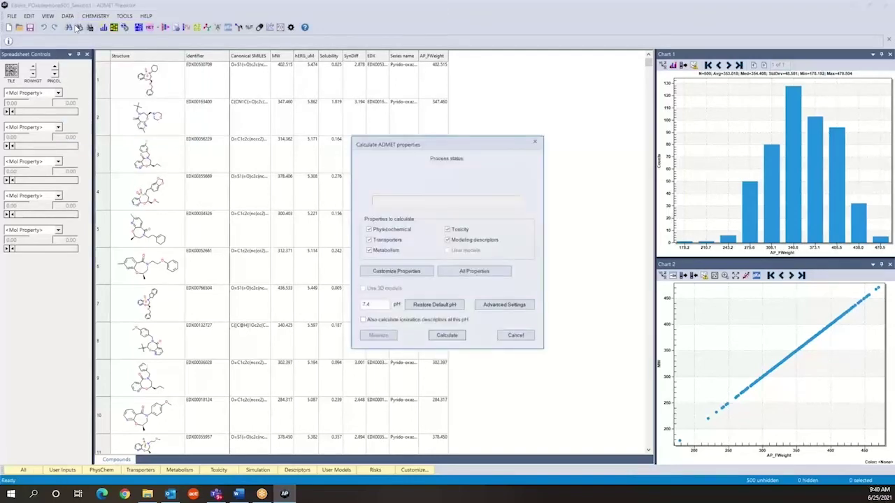
left_click(368, 229)
left_click(369, 240)
left_click(368, 250)
left_click(447, 240)
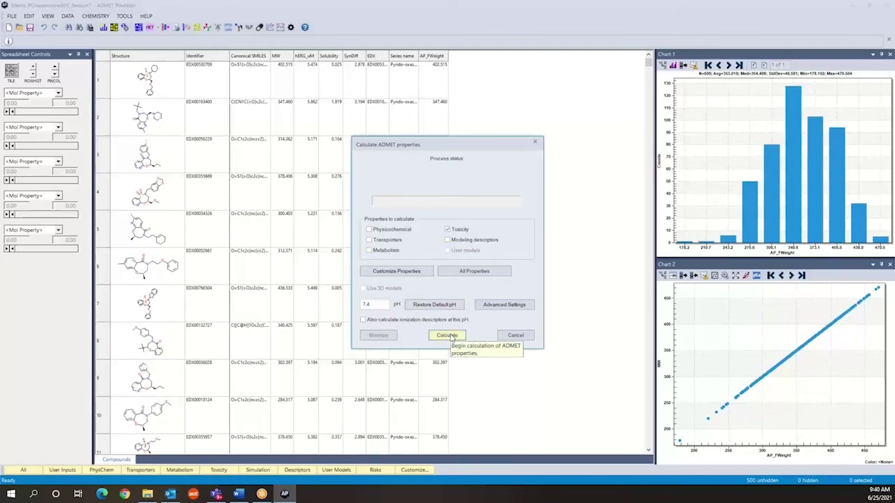
left_click(448, 336)
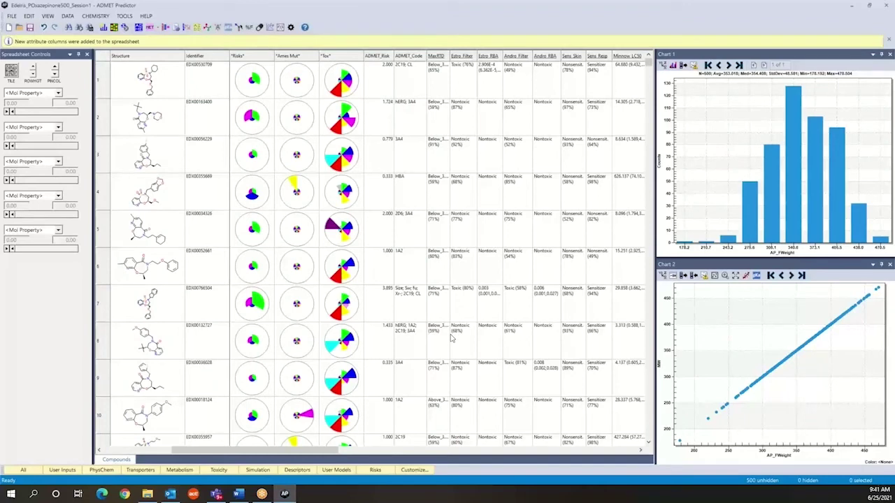
mouse_move(334, 116)
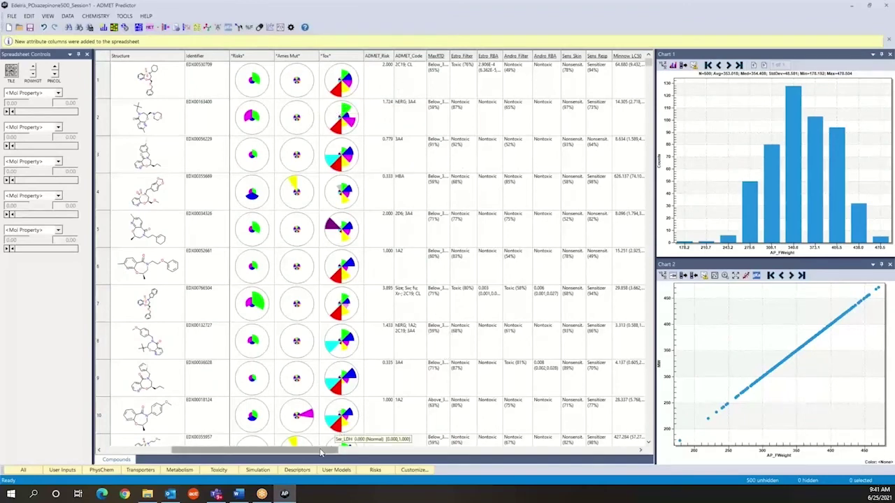
left_click_drag(321, 453, 239, 451)
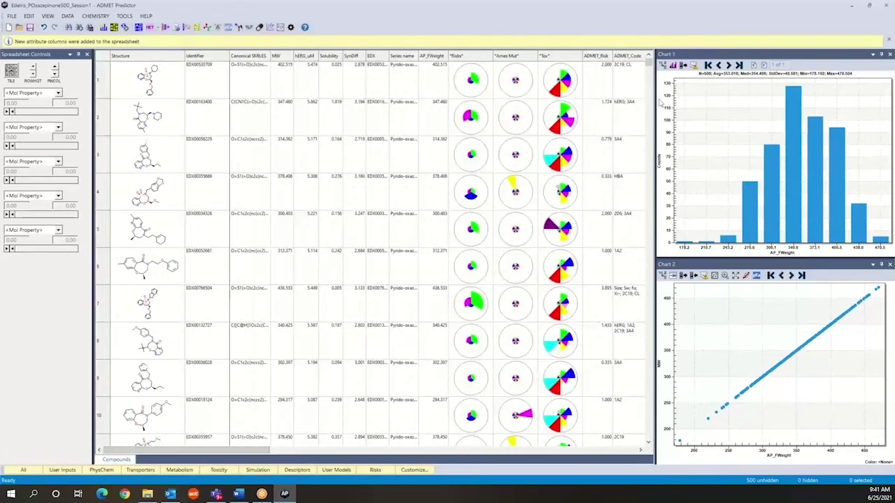
Step: Switch Chart 1's histogram attribute from AP_FWeight to ADMET_Risk
left_click(664, 65)
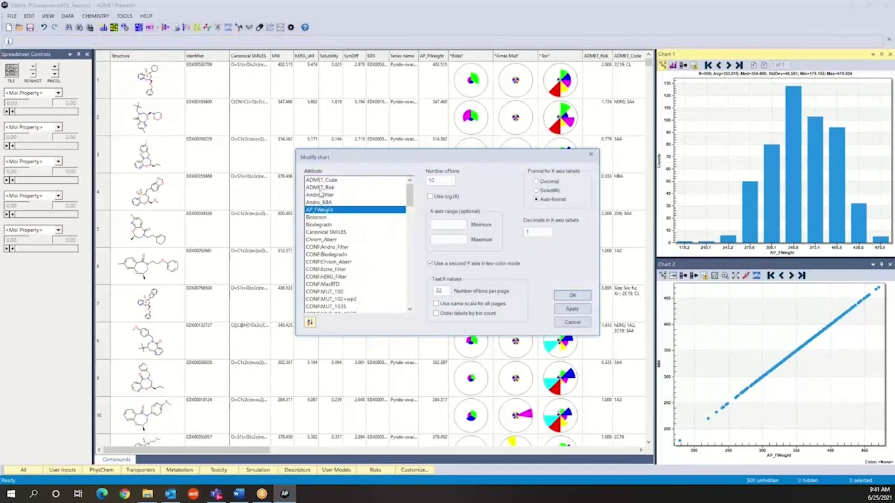
left_click(322, 188)
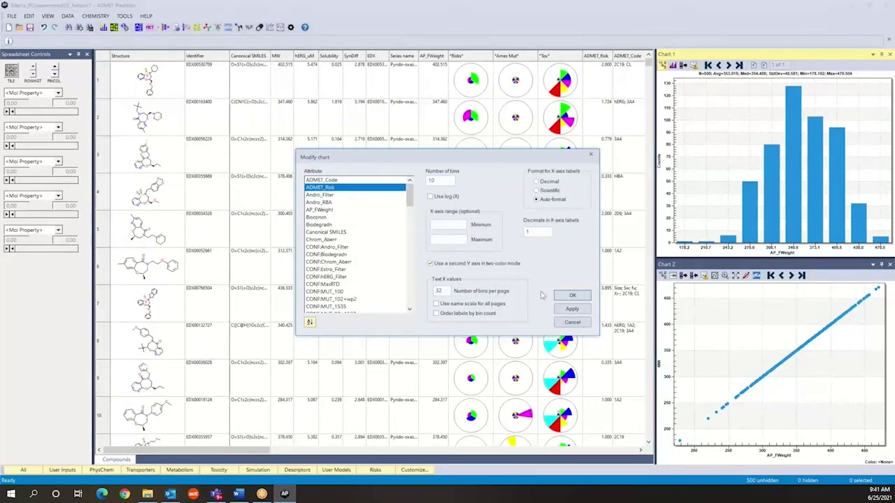
left_click(567, 298)
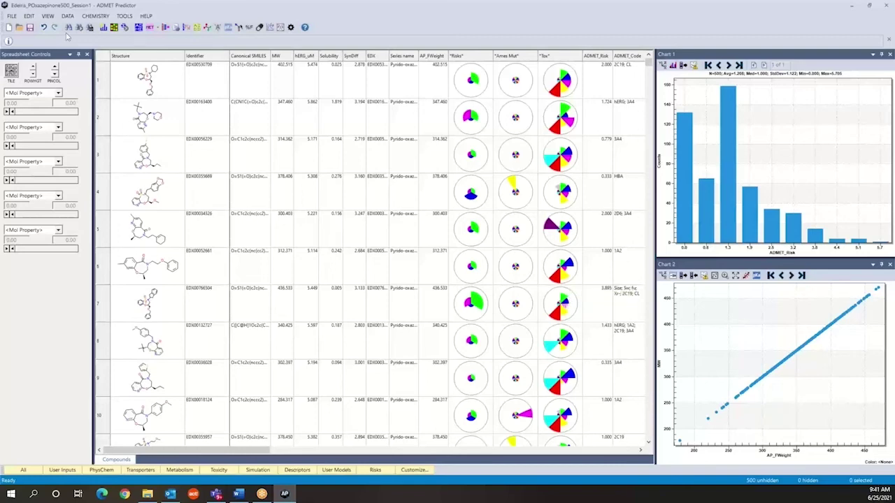
Step: Export the compounds as an Excel workbook named Edelris_POxazepinone500_Session1_export
left_click(16, 19)
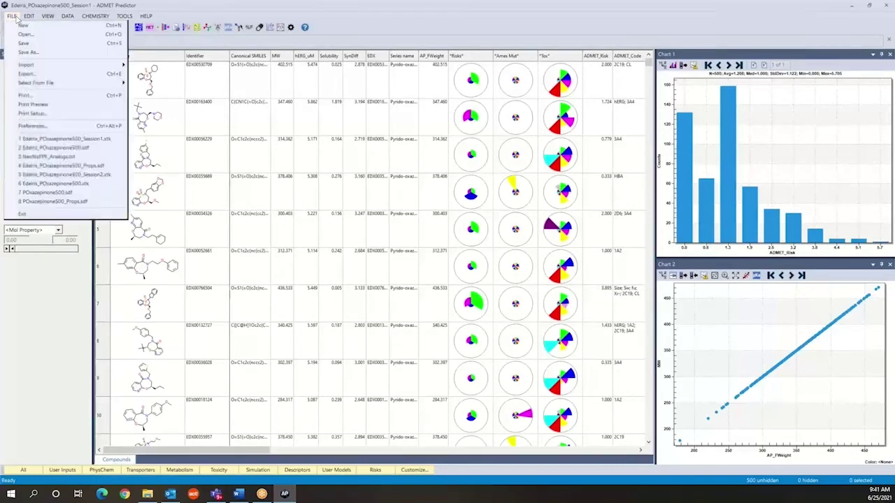
left_click(31, 75)
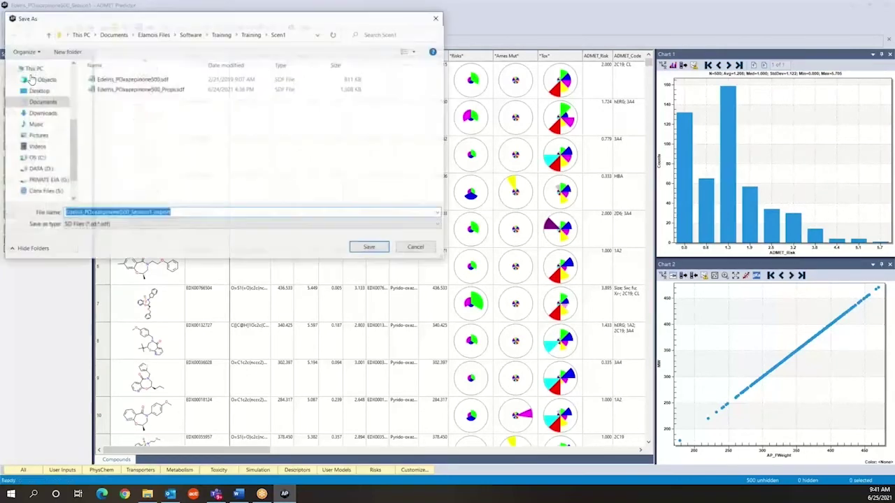
left_click(106, 225)
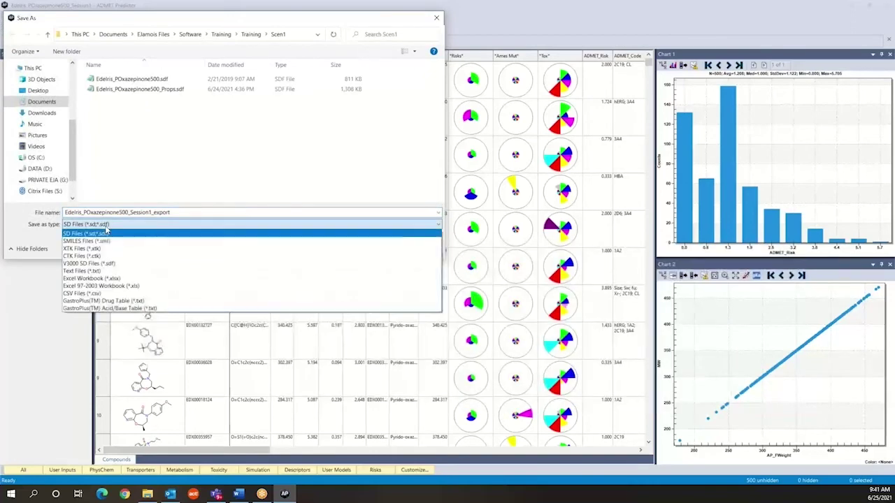
left_click(103, 278)
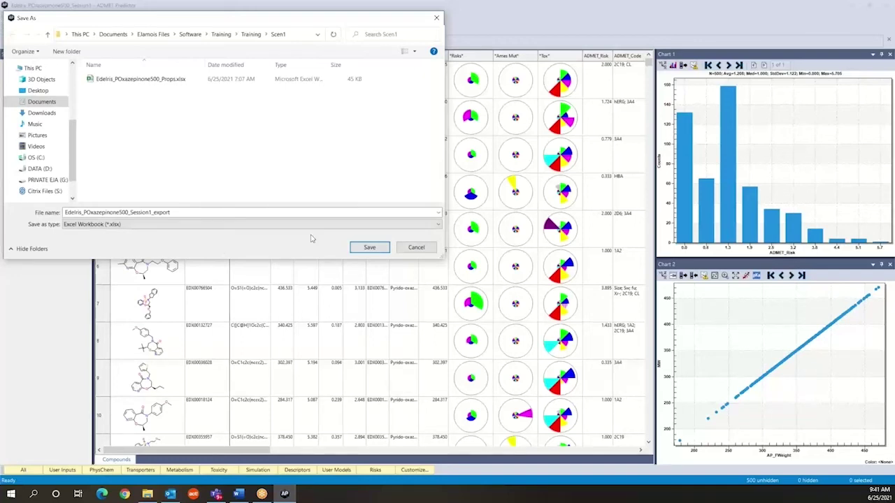
double_click(132, 212)
left_click(132, 213)
left_click(369, 248)
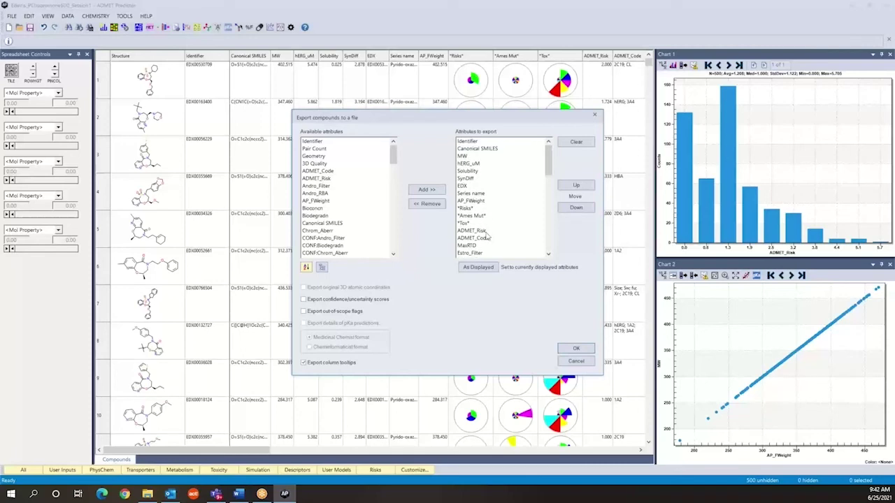
Step: Remove Series name from the attributes to export and run the Excel export
left_click(470, 193)
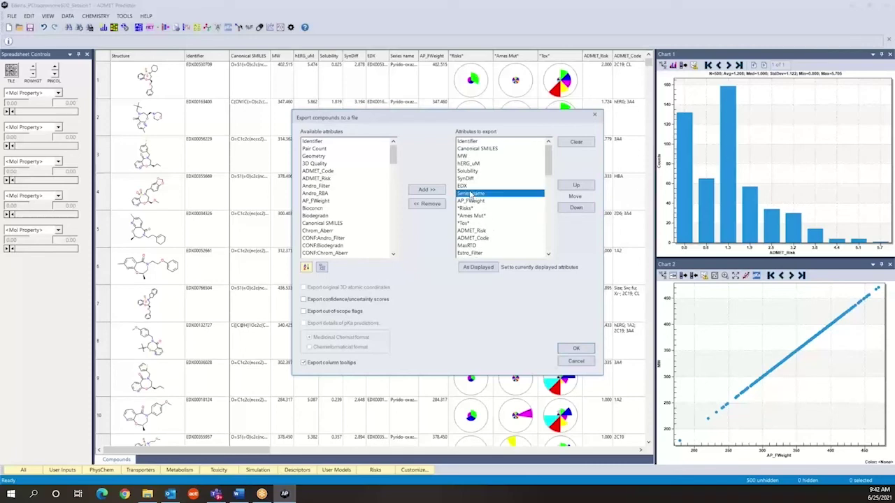
left_click(426, 204)
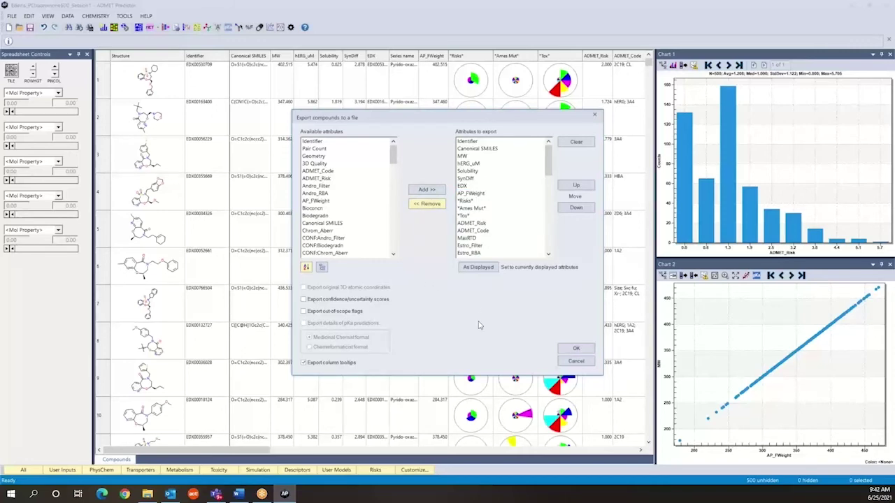
left_click(576, 349)
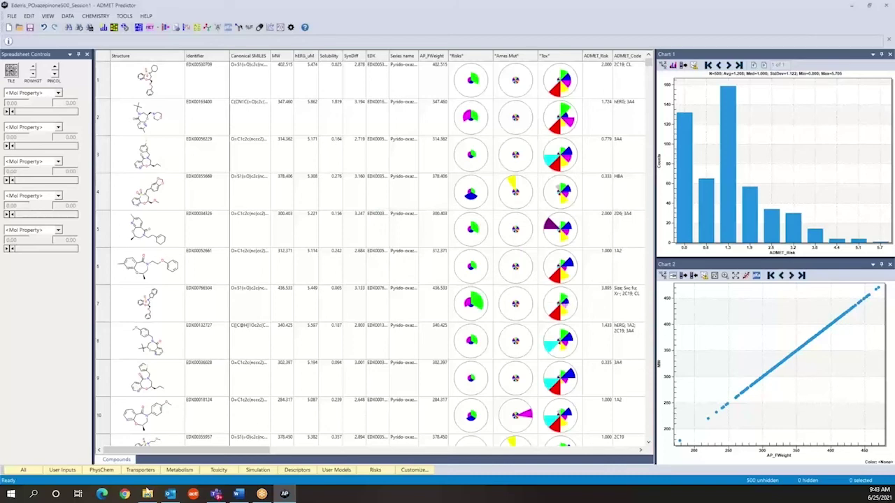
Step: Open Edelris_POxazepinone500_Session1_export.xlsx from the Scen1 folder in Excel
left_click(147, 494)
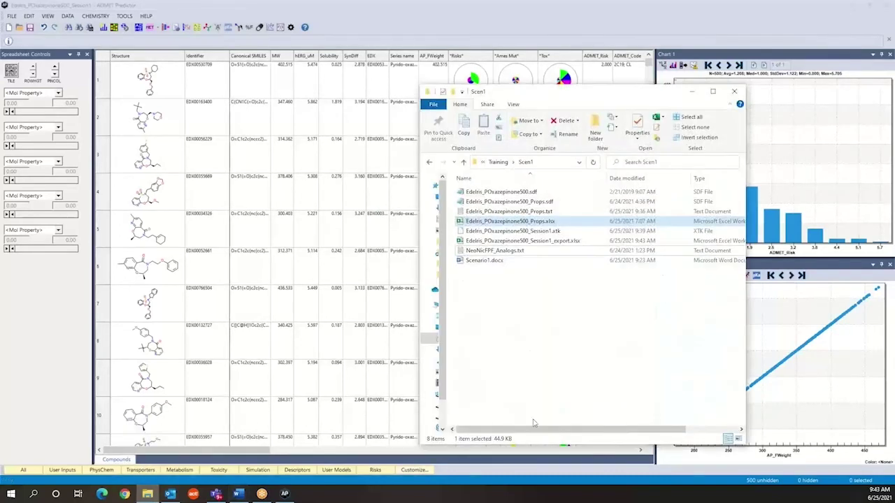
left_click(525, 242)
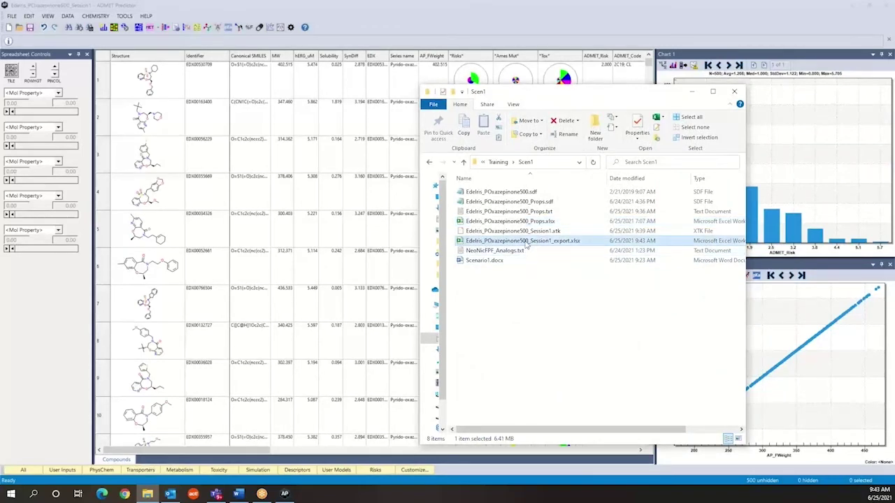
double_click(529, 241)
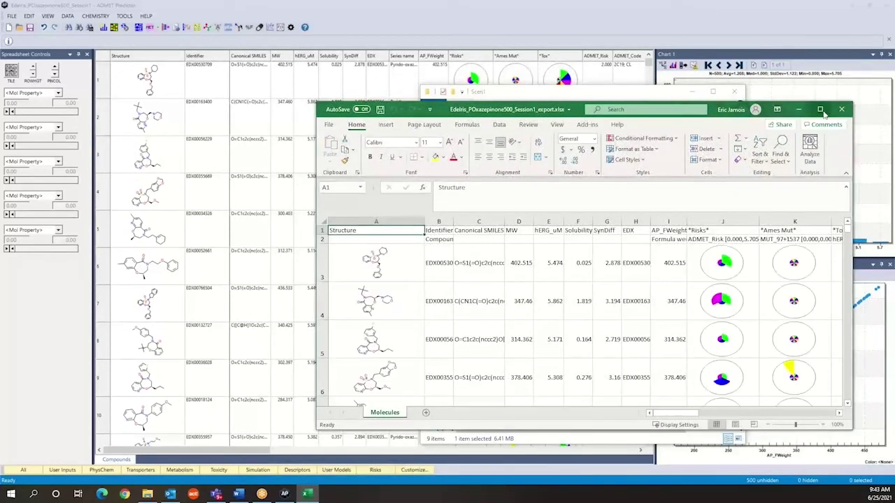
Step: Maximize the exported workbook to review it, then close Excel
left_click(821, 110)
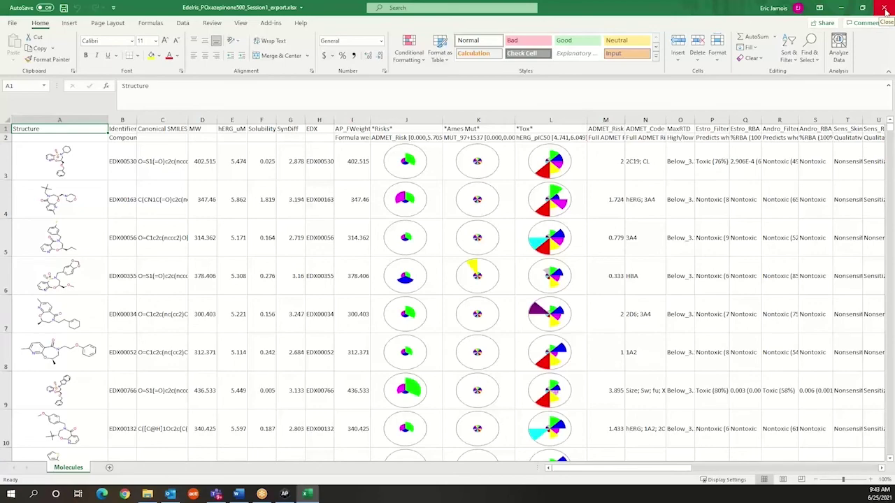
left_click(885, 10)
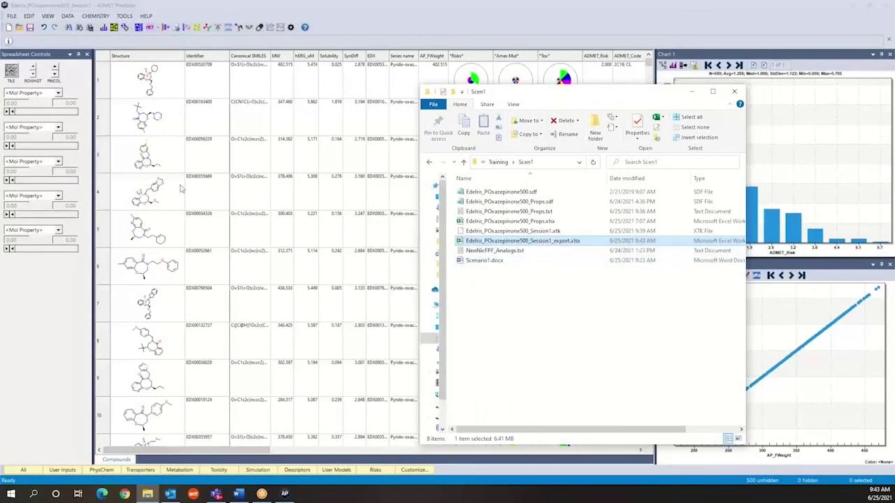
Step: Save the session as Edelris_POxazepinone500_Session2.xtk by changing Session1 to Session2
left_click(12, 15)
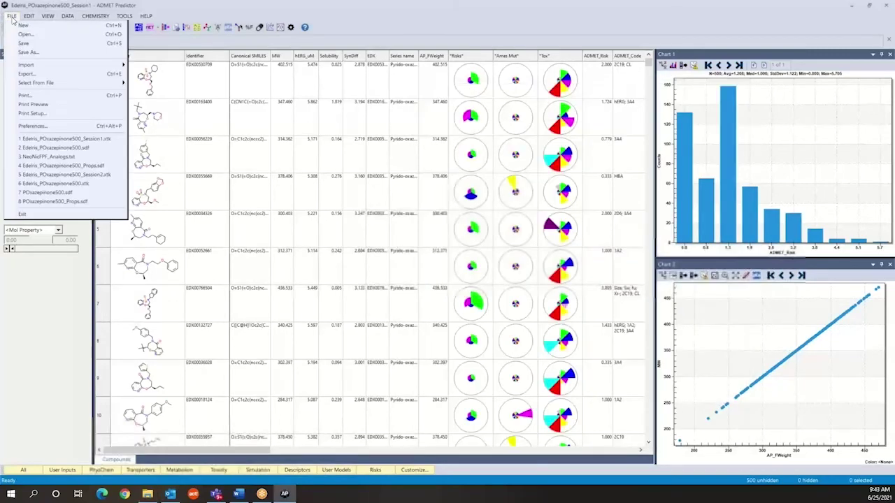
left_click(26, 52)
left_click(147, 211)
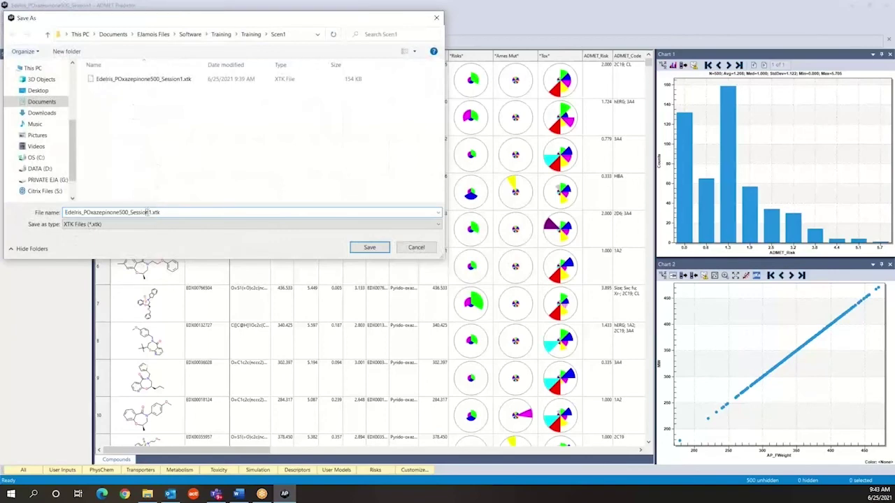
key("BackSpace")
type("2")
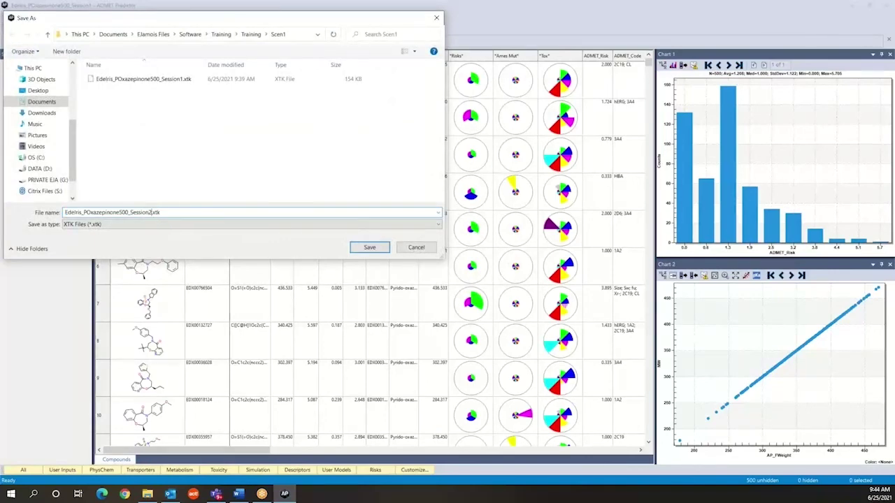
left_click(371, 249)
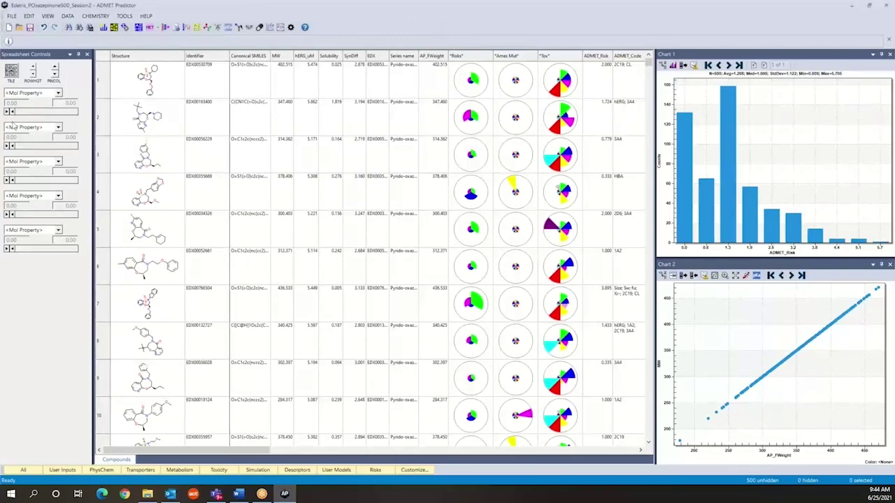
Step: Exit ADMET Predictor, relaunch it, and reopen Edelris_POxazepinone500_Session2.xtk
left_click(12, 16)
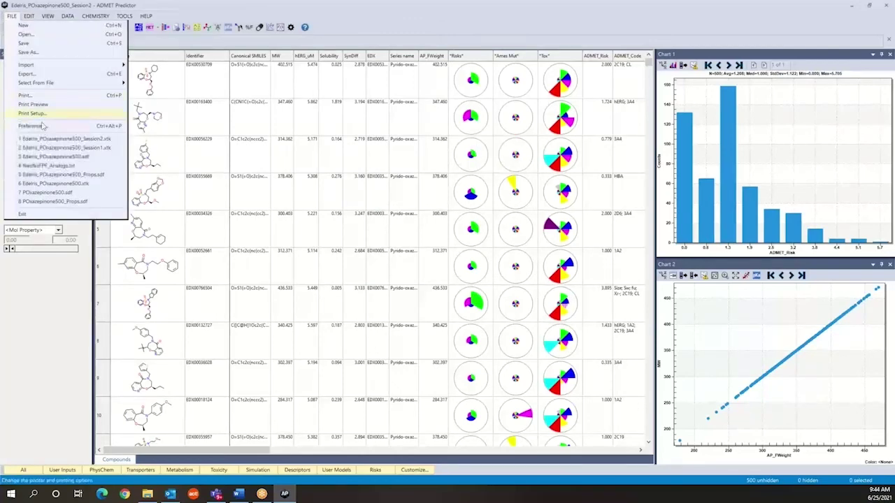
left_click(53, 214)
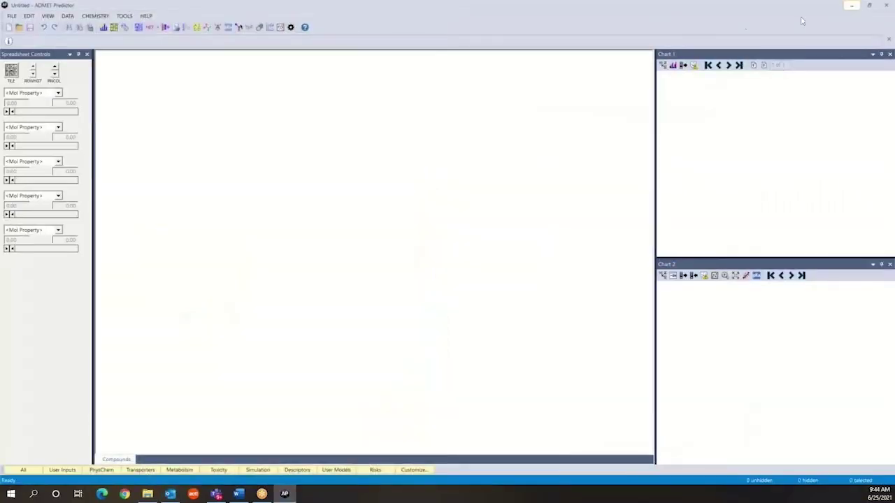
left_click(11, 15)
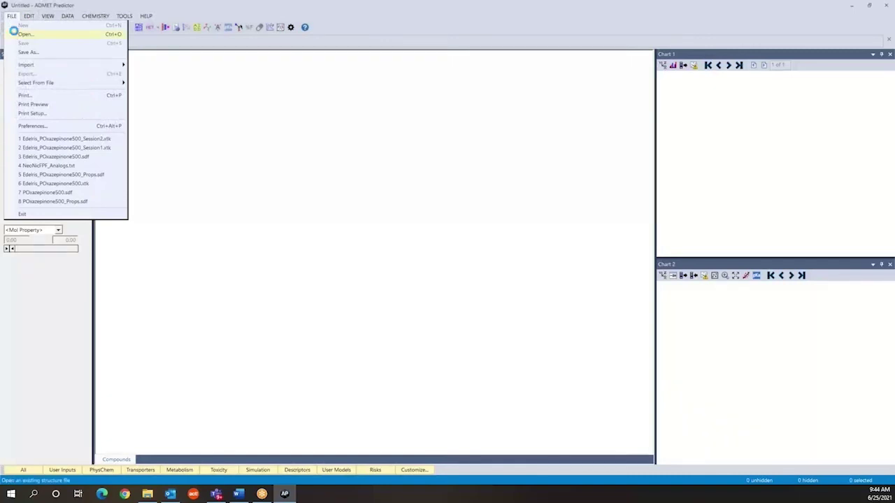
left_click(16, 33)
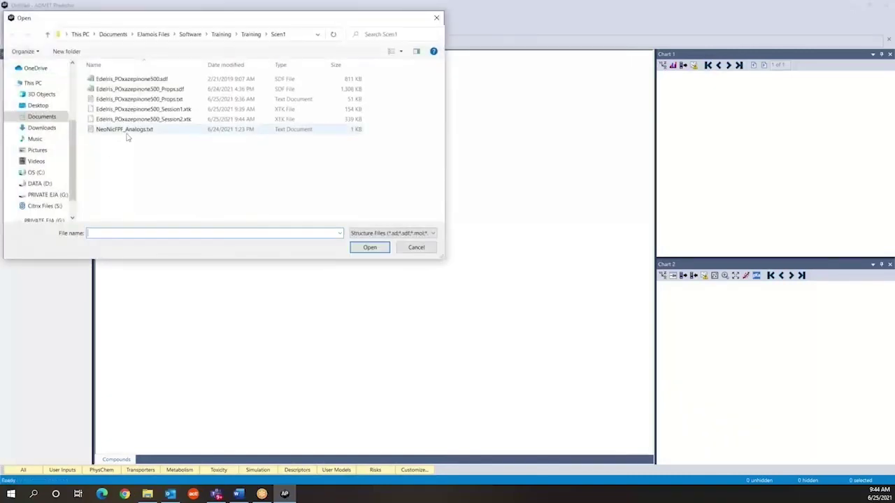
left_click(133, 120)
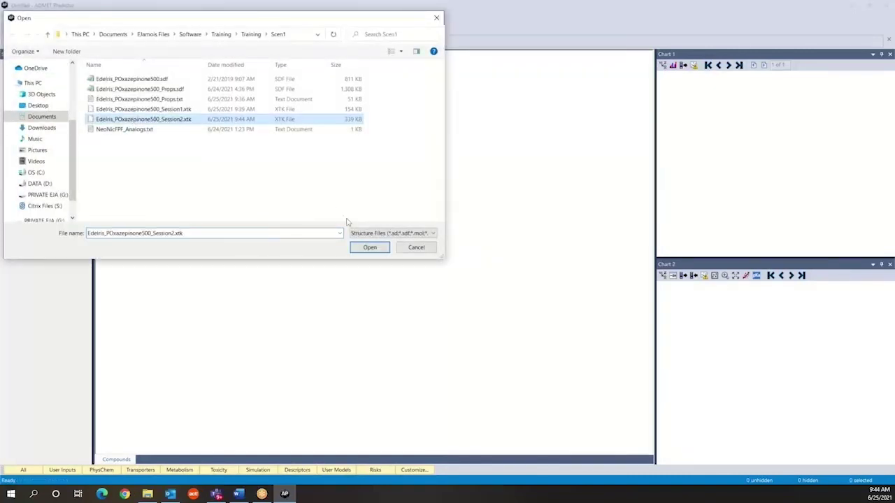
left_click(369, 248)
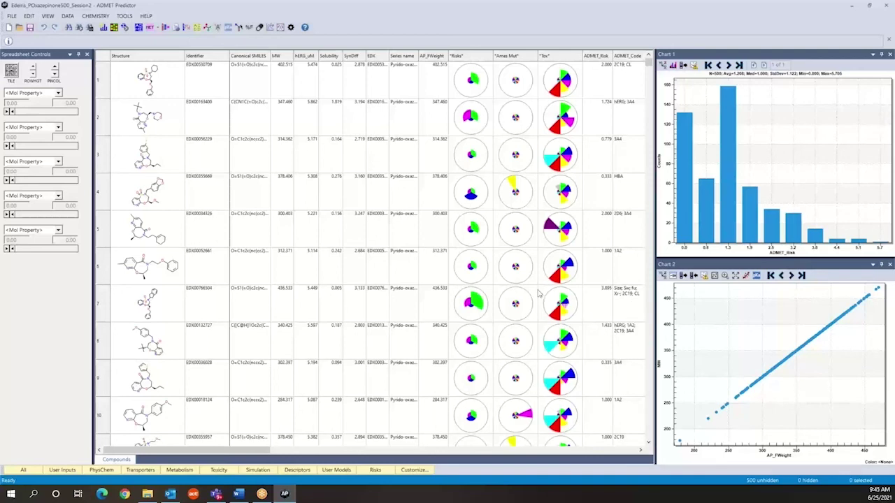
Step: Open ADMET Predictor Help and search its topics for the keyword 'impo'
left_click(146, 16)
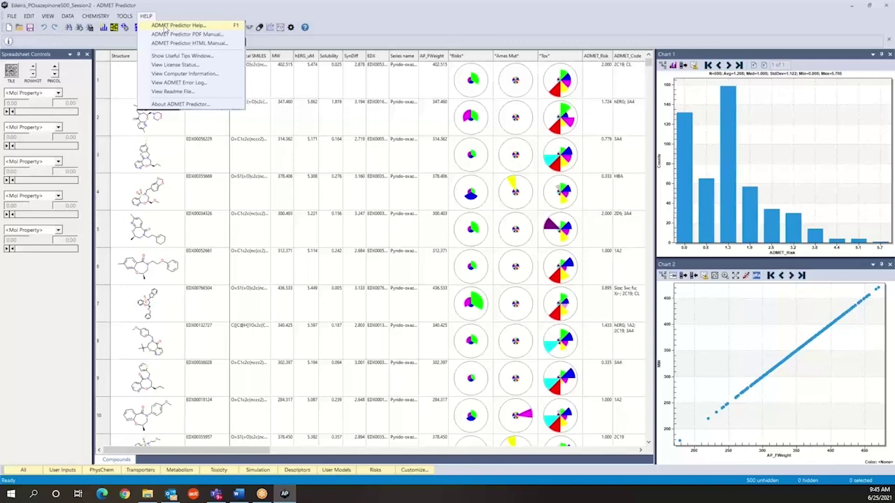
left_click(166, 26)
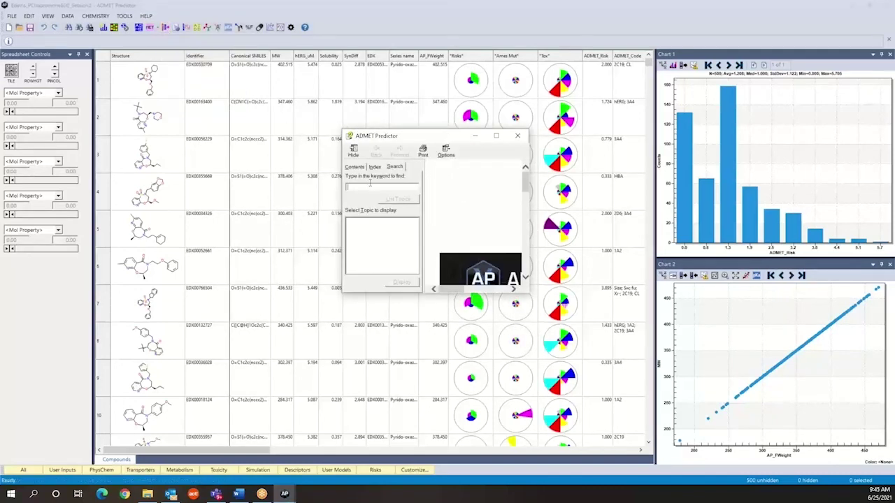
left_click(366, 187)
type("import")
key("Return")
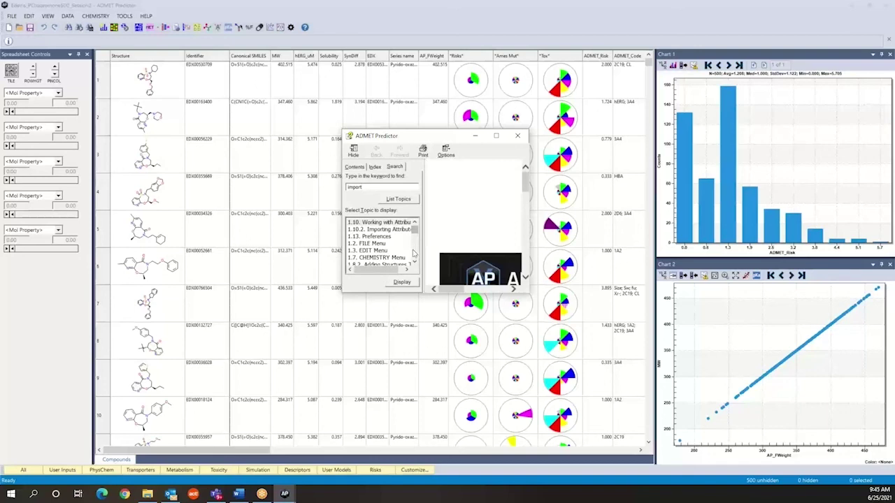
Step: View the Importing Attributes help topic, then close the help window
left_click(390, 231)
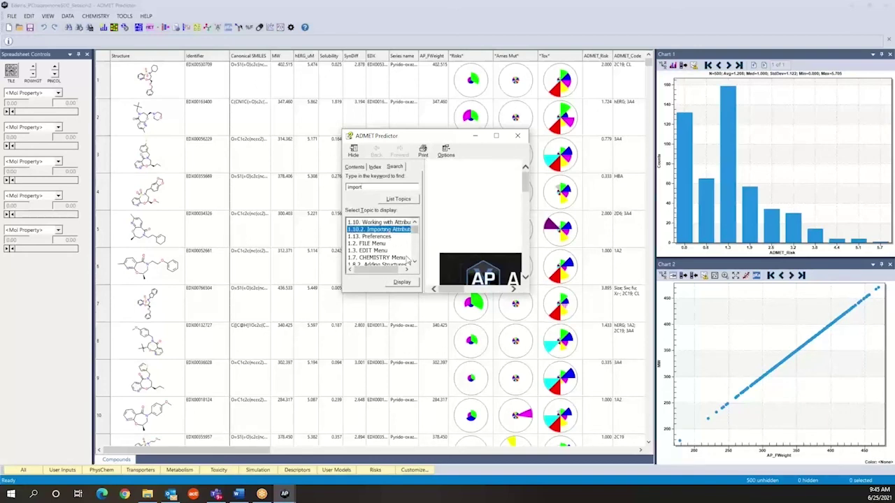
left_click(517, 135)
left_click(145, 16)
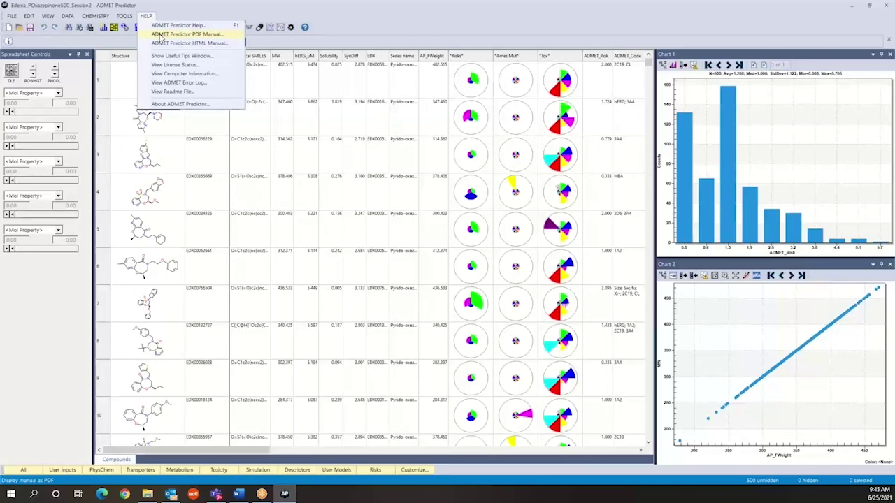
Step: Open the ADMET Predictor PDF manual and find 'import', landing on Importing Attributes
left_click(160, 35)
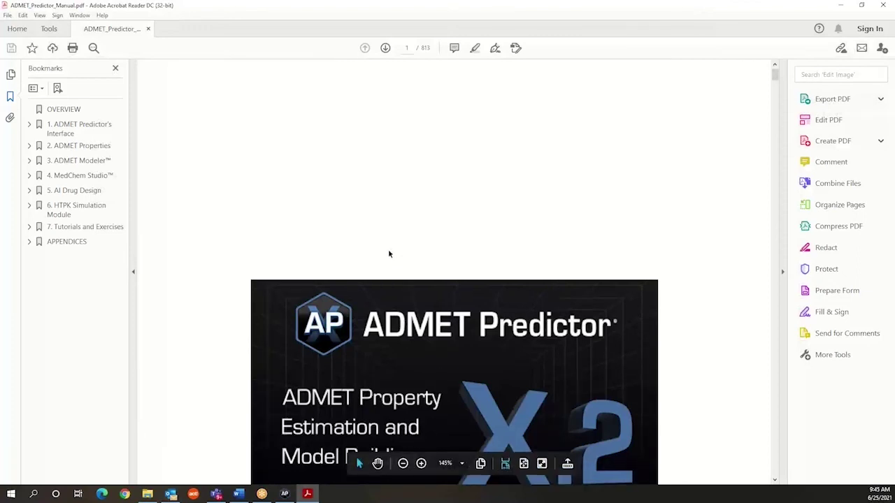
left_click(95, 51)
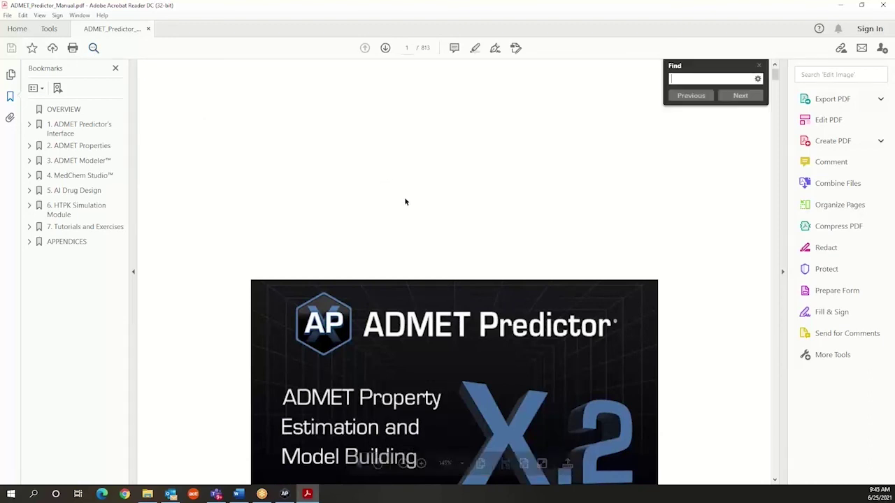
type("import")
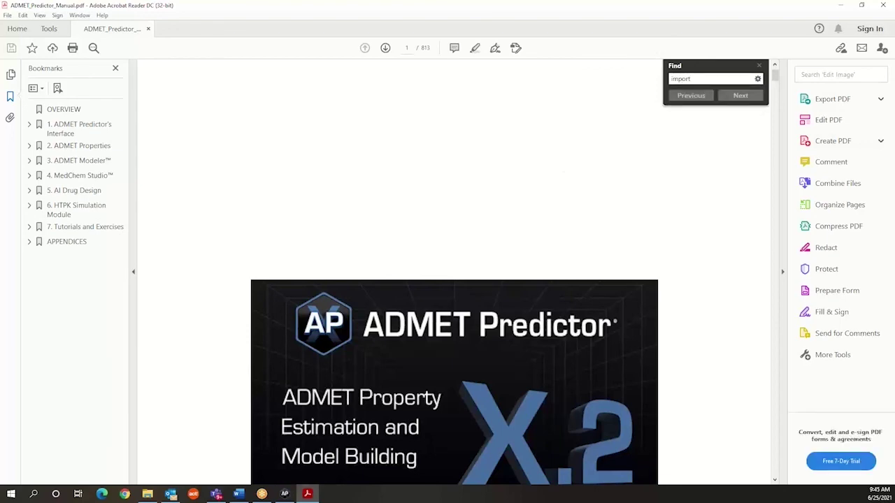
key("Return")
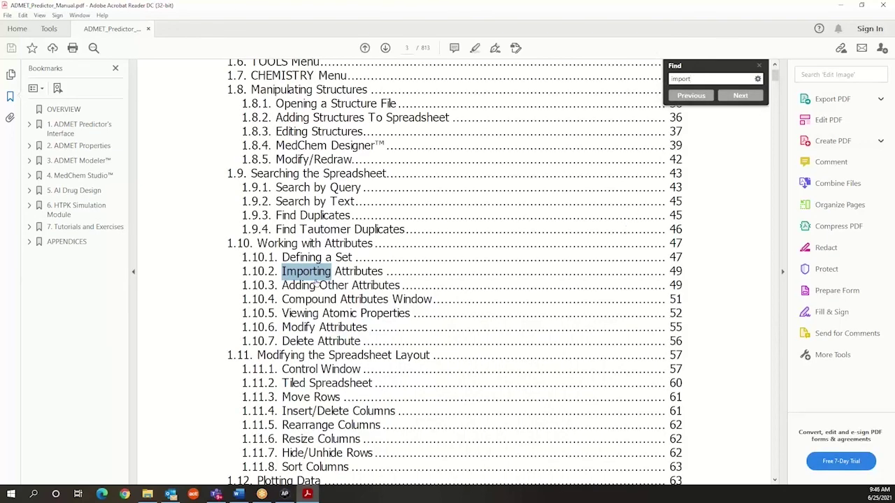